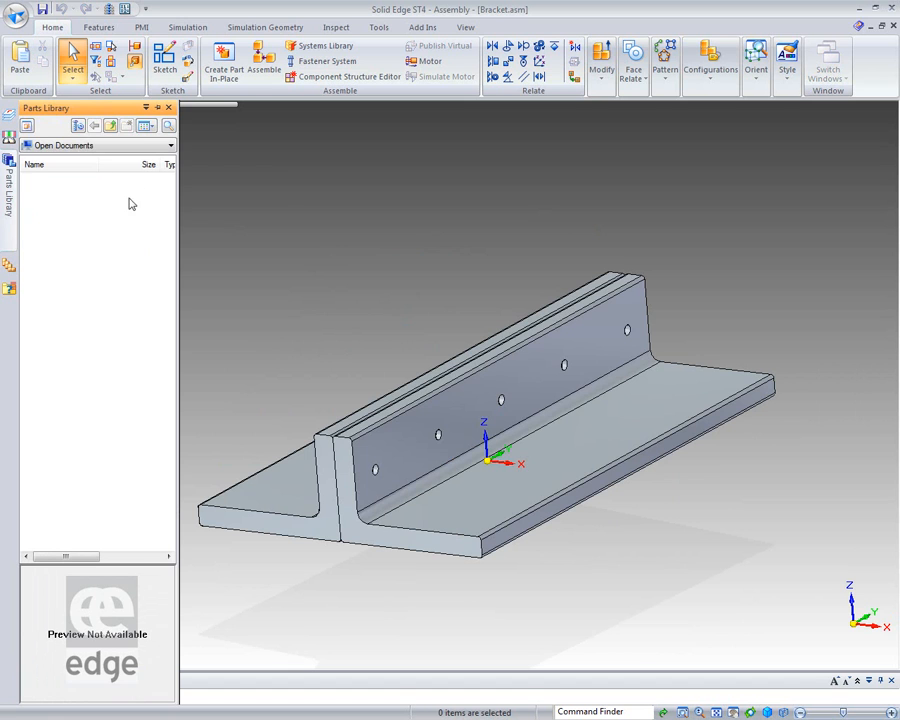
- Open Standard Parts and visually select the Class 25, 4" ASME B16.1-2005 90° elbow from the flanged fittings under Steel / Cast iron piping
click(78, 127)
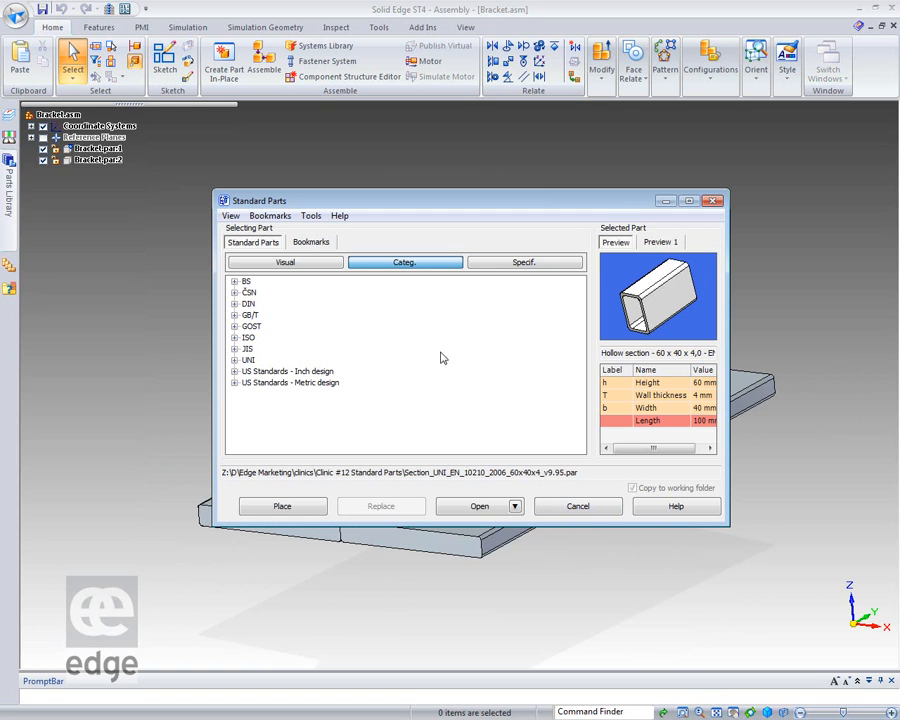
click(287, 263)
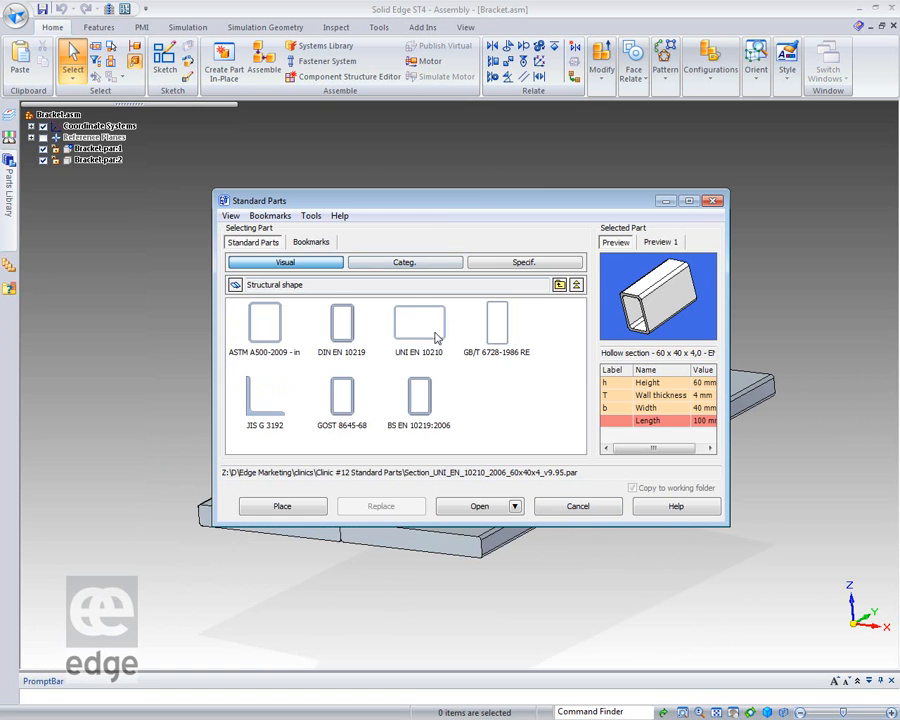
click(559, 285)
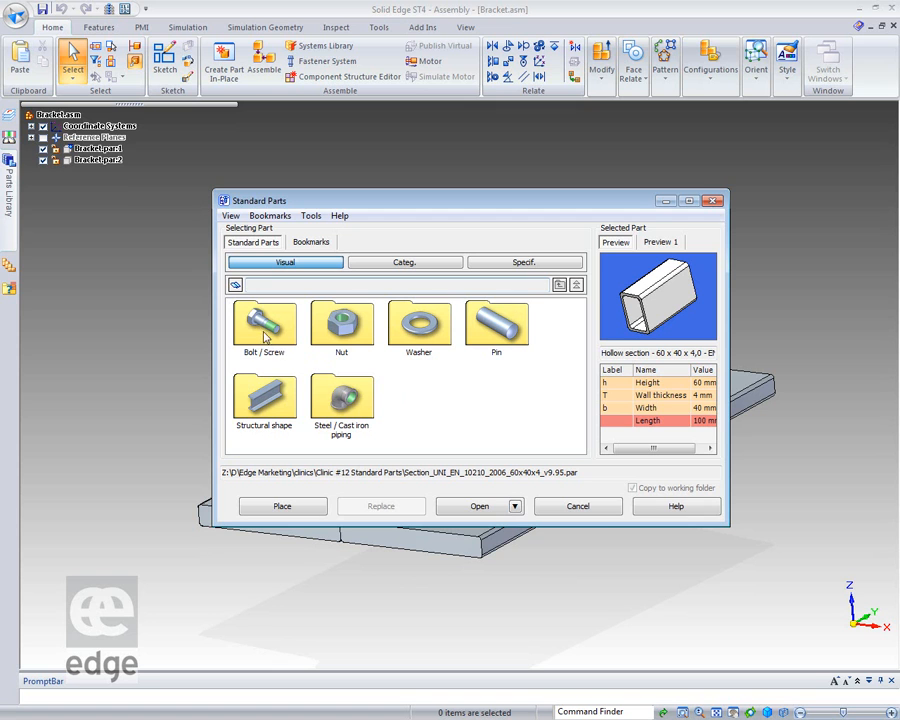
double_click(350, 405)
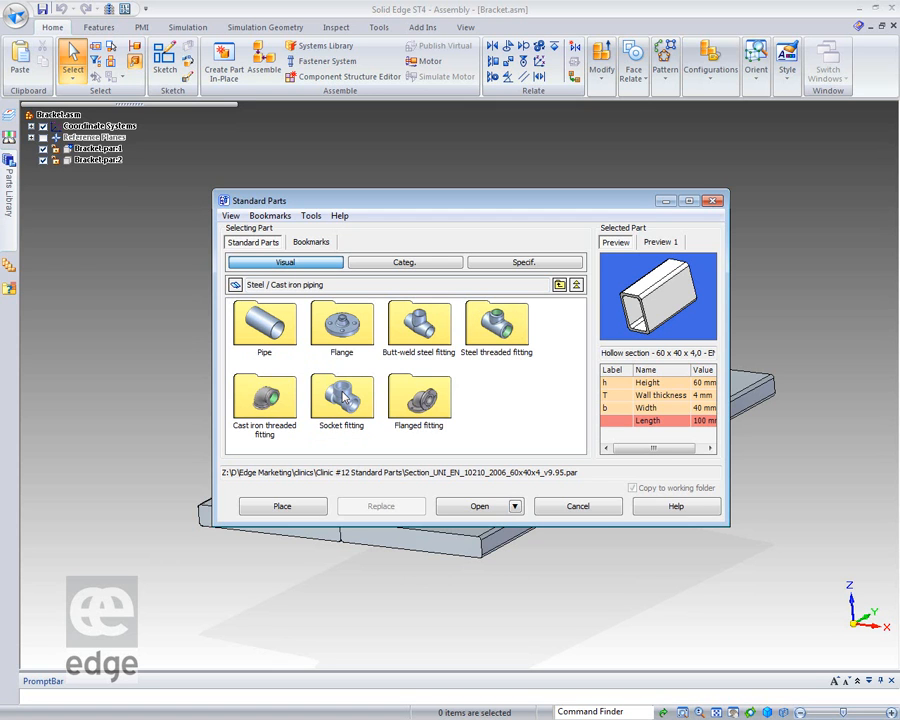
double_click(419, 398)
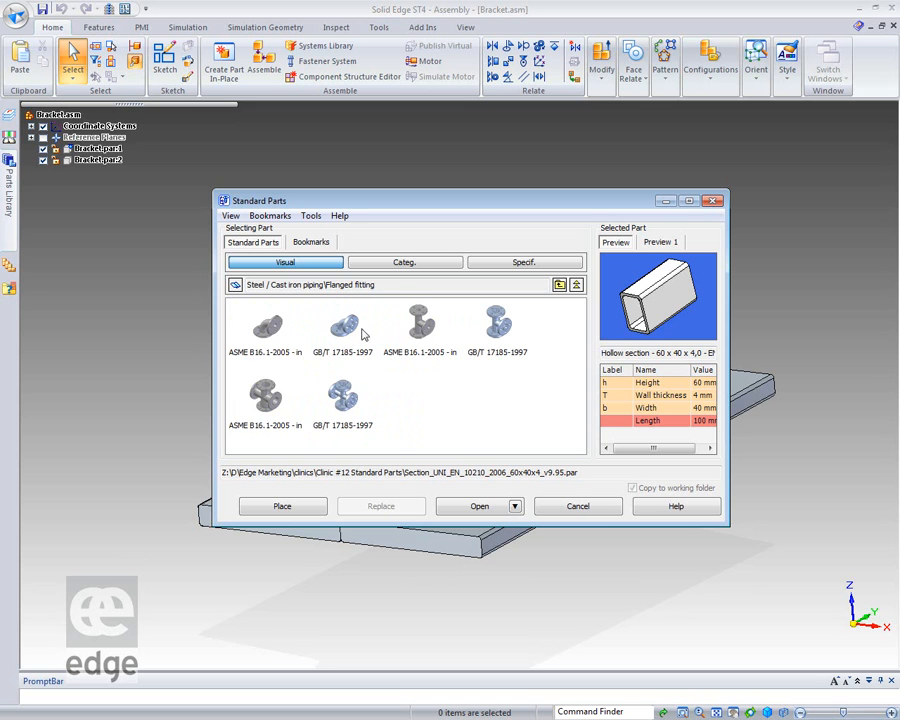
click(268, 336)
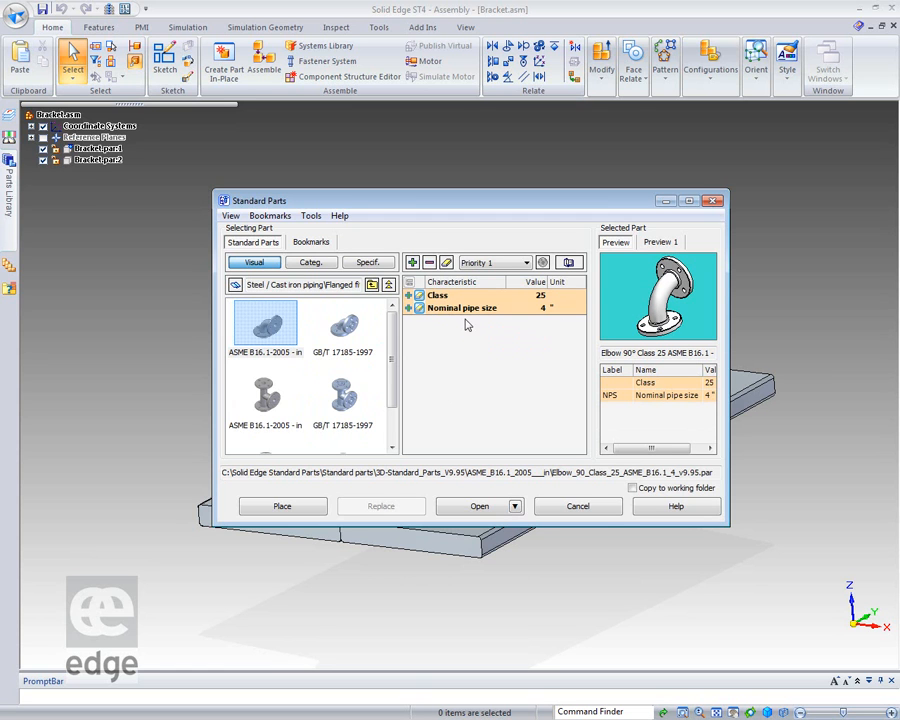
drag(637, 299, 634, 342)
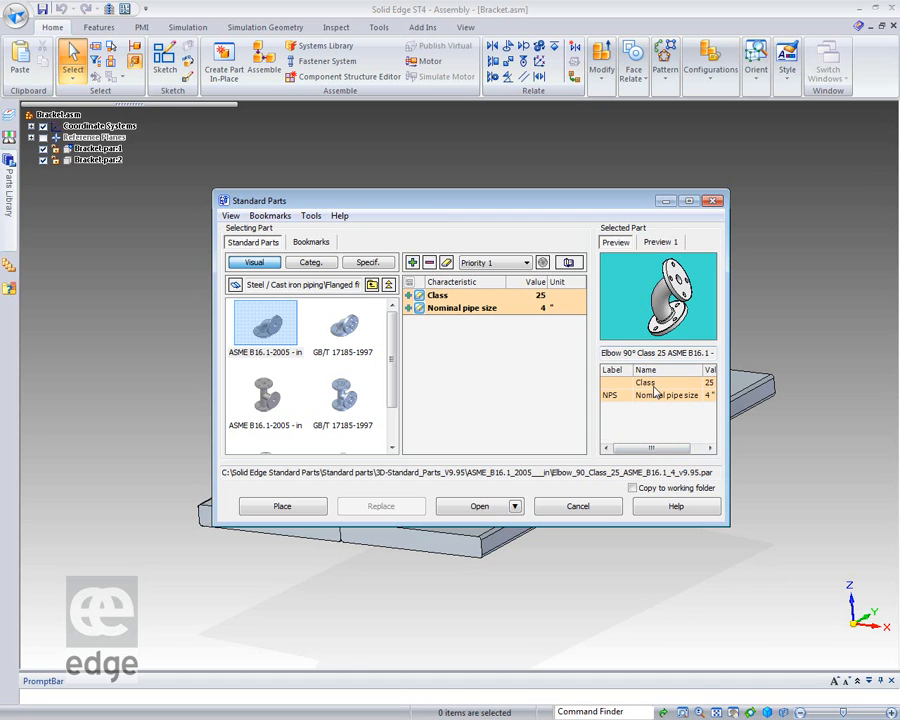
mouse_move(662, 448)
mouse_down()
mouse_move(676, 450)
mouse_move(655, 450)
mouse_up()
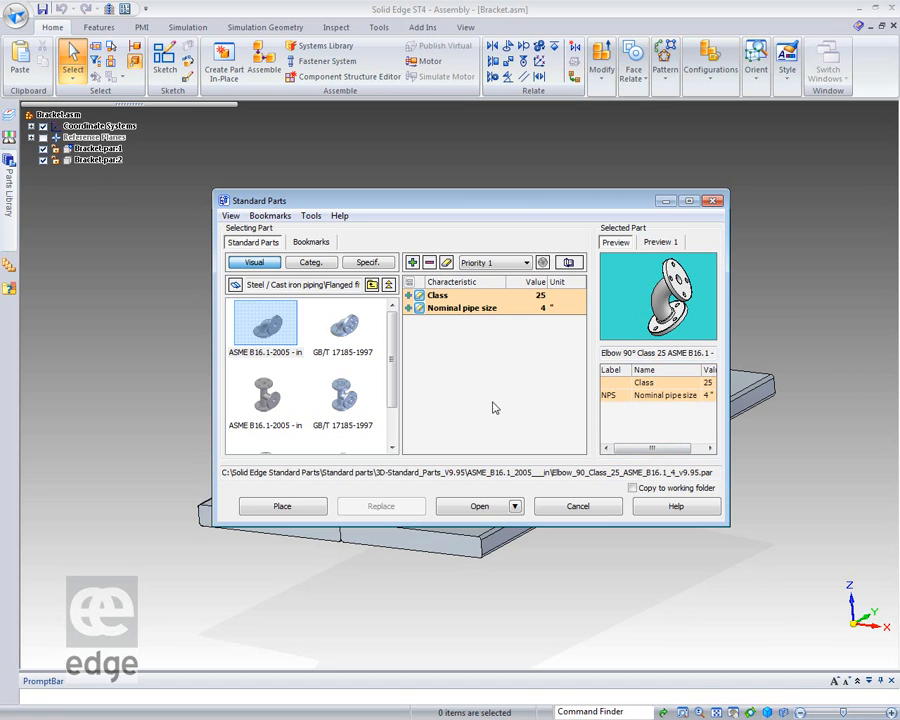
- Review the Standard Parts options for working folder, preview type and behaviour after placement, without changing them
click(311, 217)
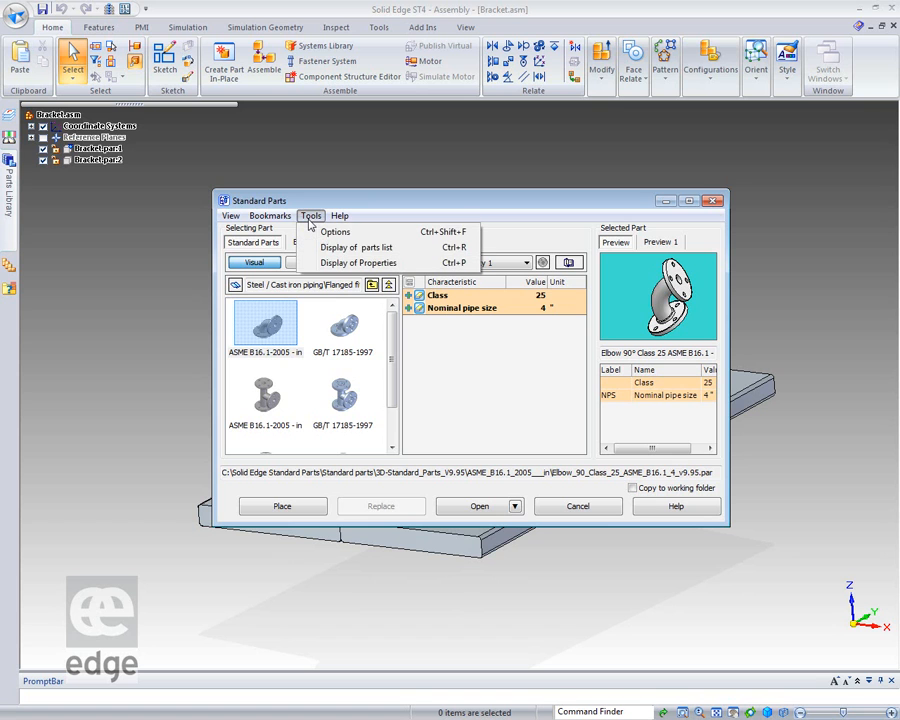
click(338, 233)
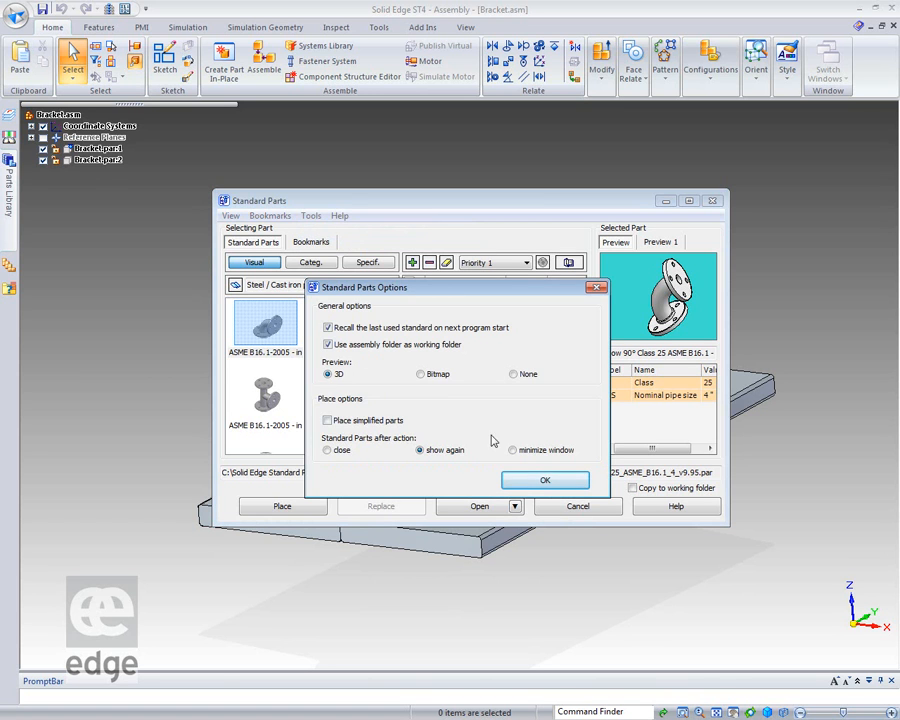
click(561, 480)
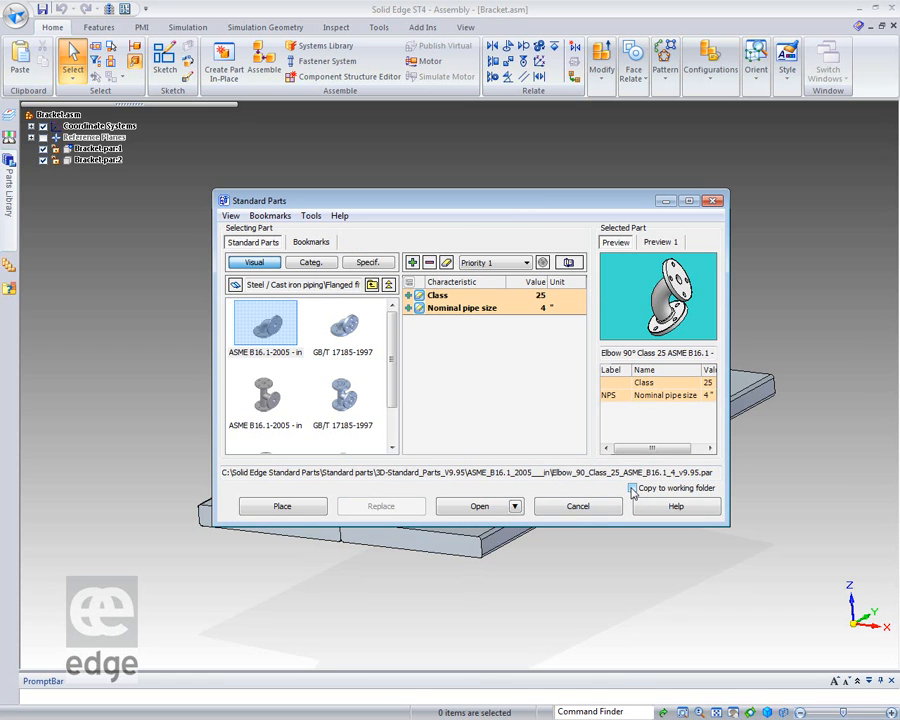
- Place the 90° elbow in the assembly from the library folder, without copying it to the working folder or adding relationships
click(632, 488)
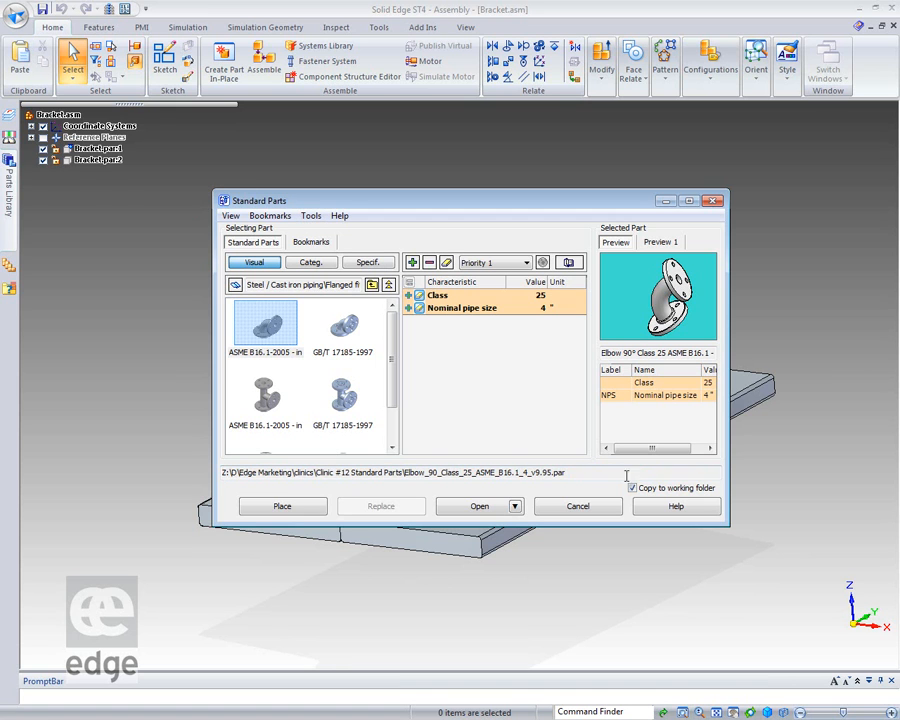
click(632, 488)
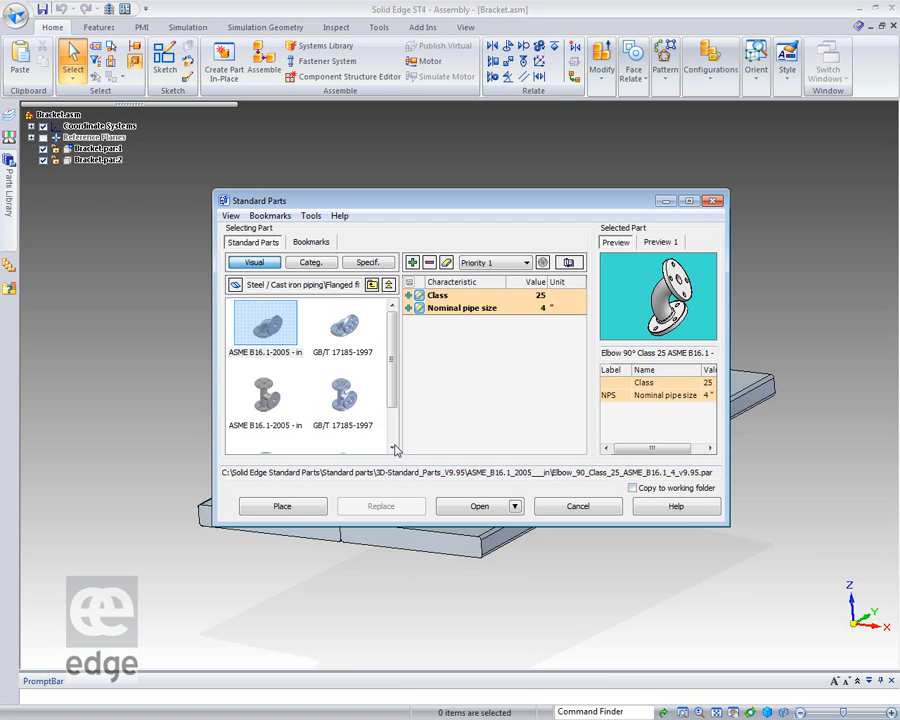
click(282, 507)
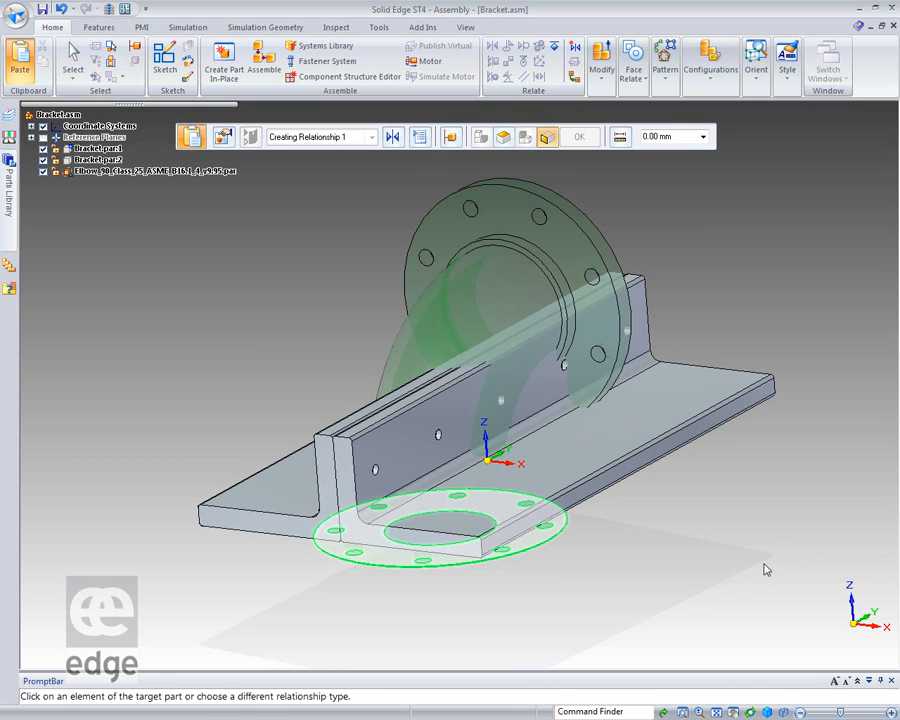
key(Escape)
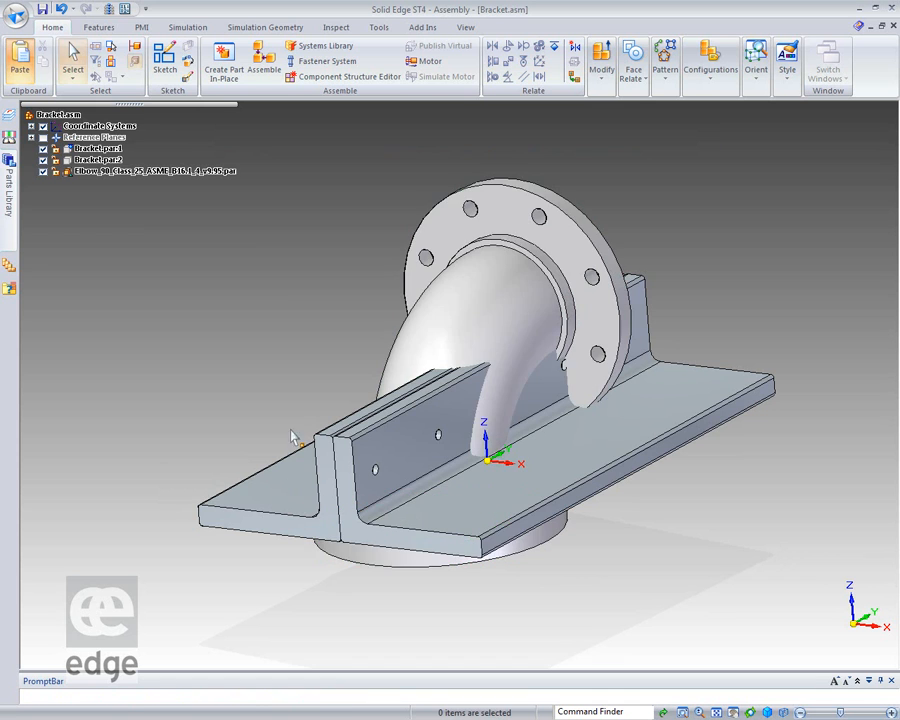
- Move the elbow vertically upward until it is clear above the two brackets, and hide it
click(531, 328)
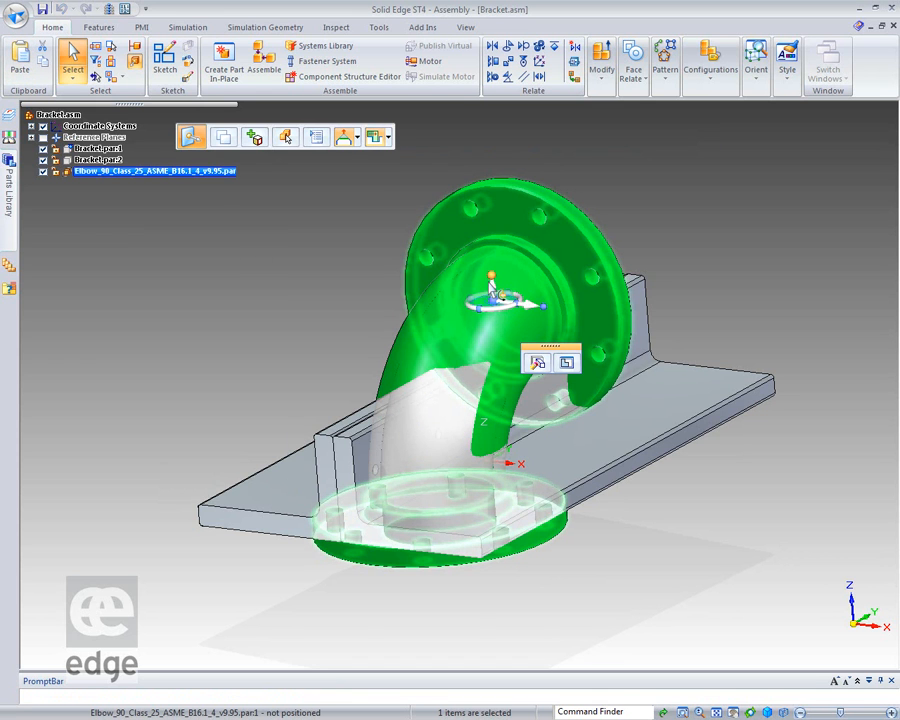
click(490, 282)
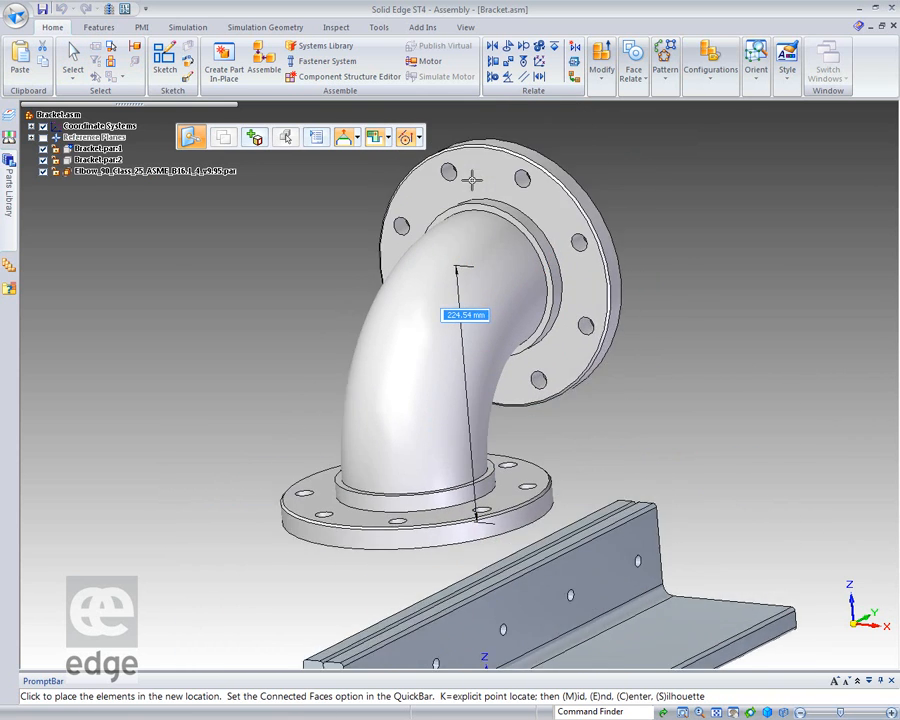
click(474, 163)
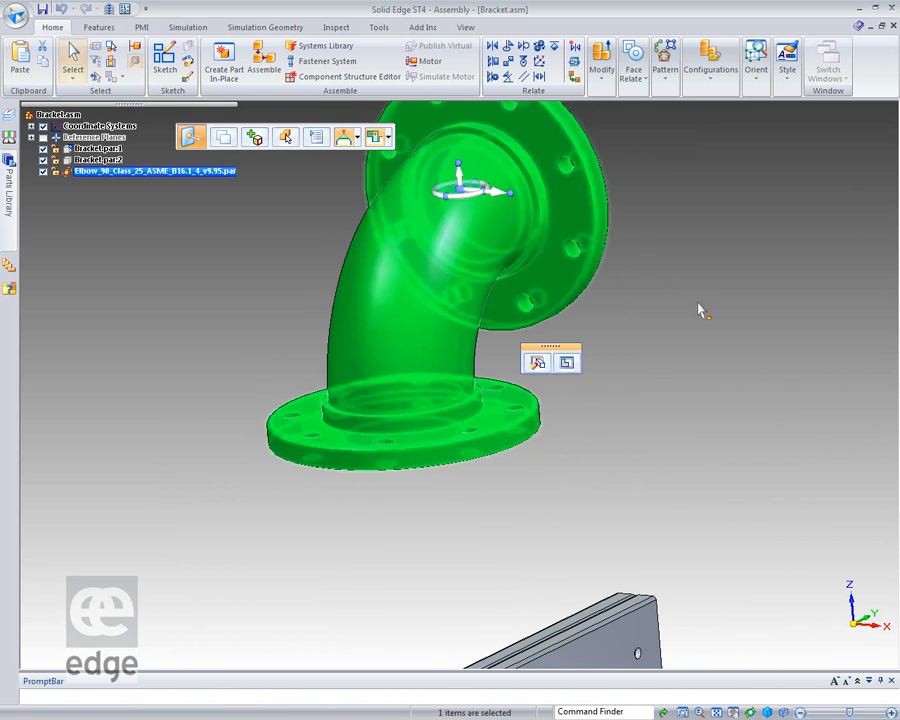
click(722, 332)
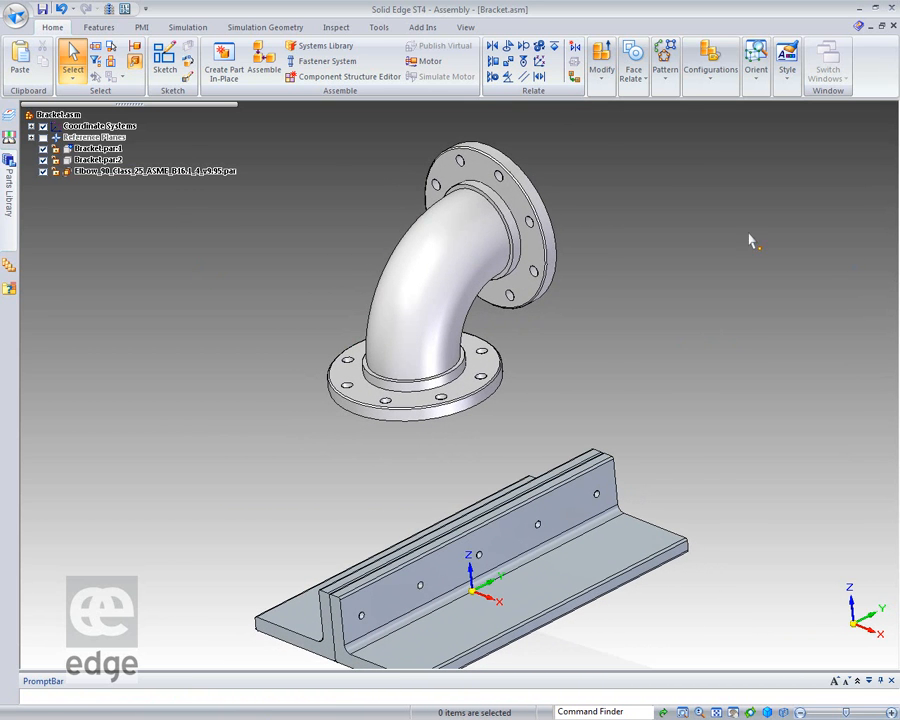
click(43, 172)
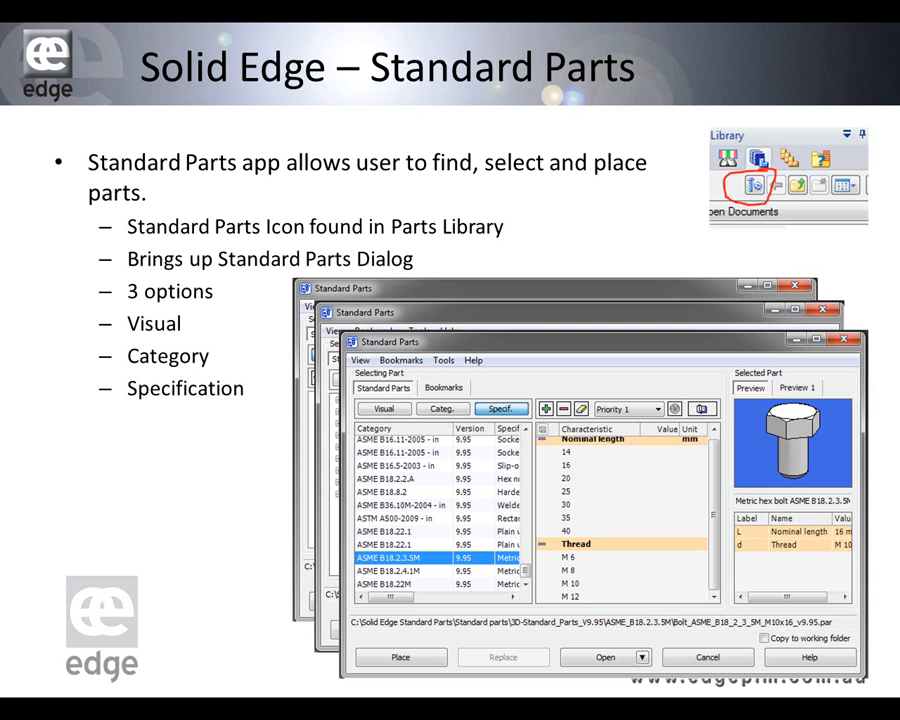
- Switch to Windows Explorer and examine the part files in the Working folder of Solid Edge Standard Parts
click(205, 508)
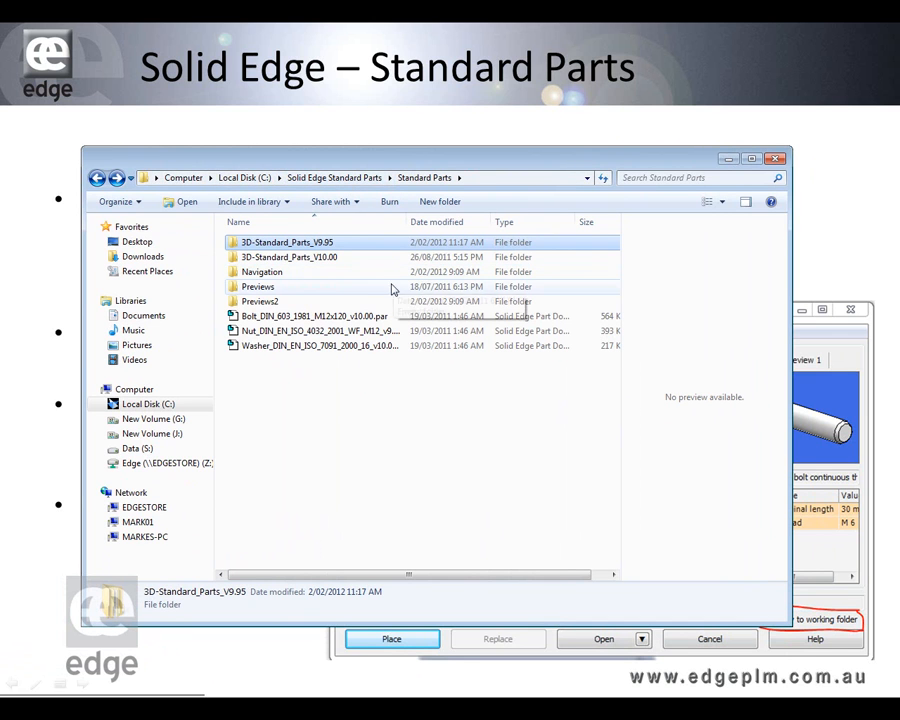
click(98, 178)
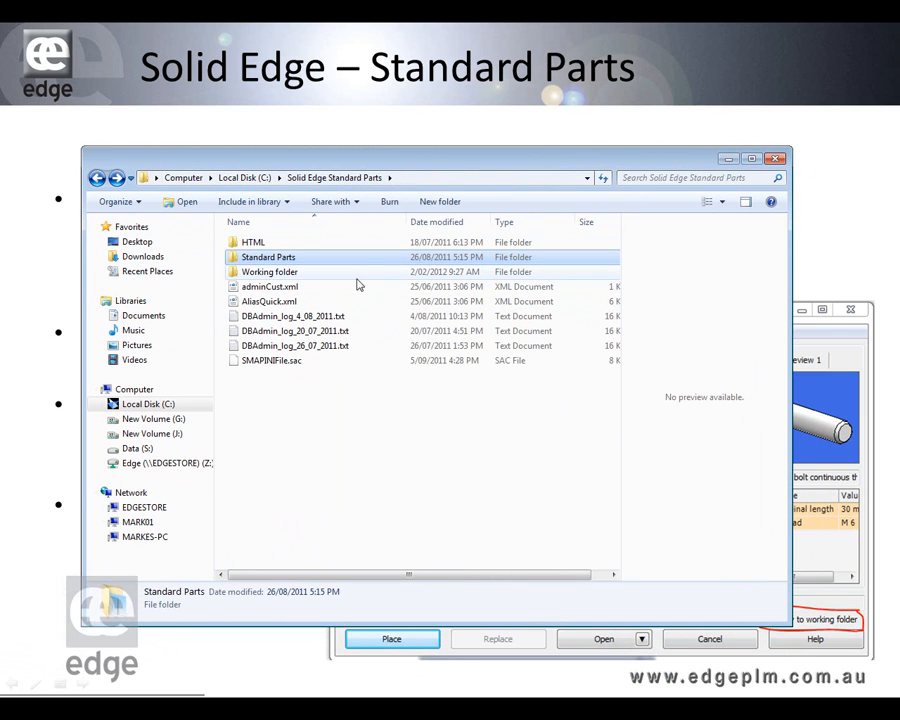
double_click(275, 272)
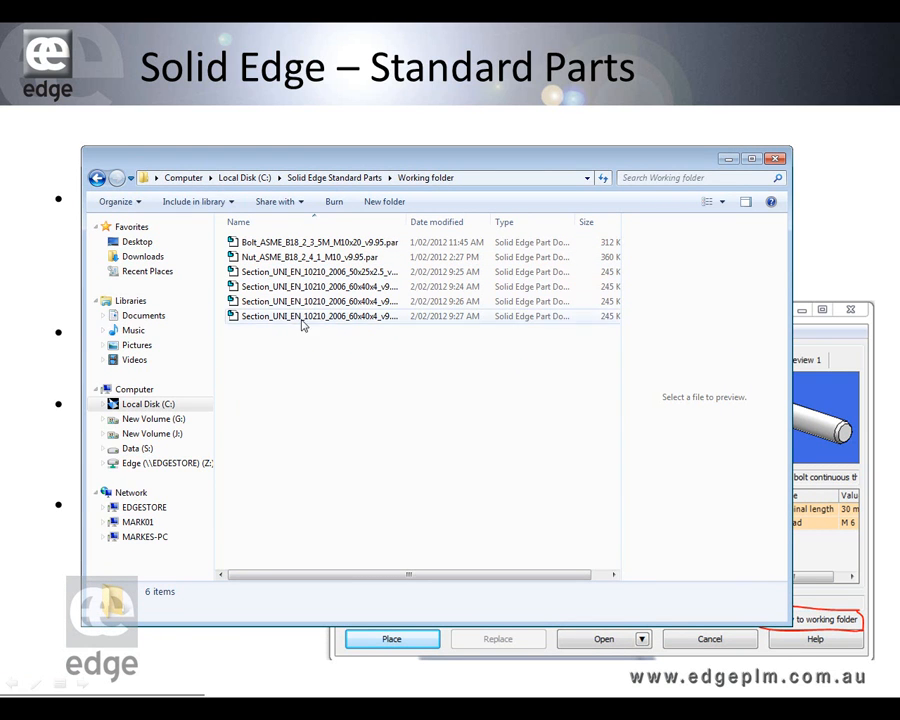
click(97, 178)
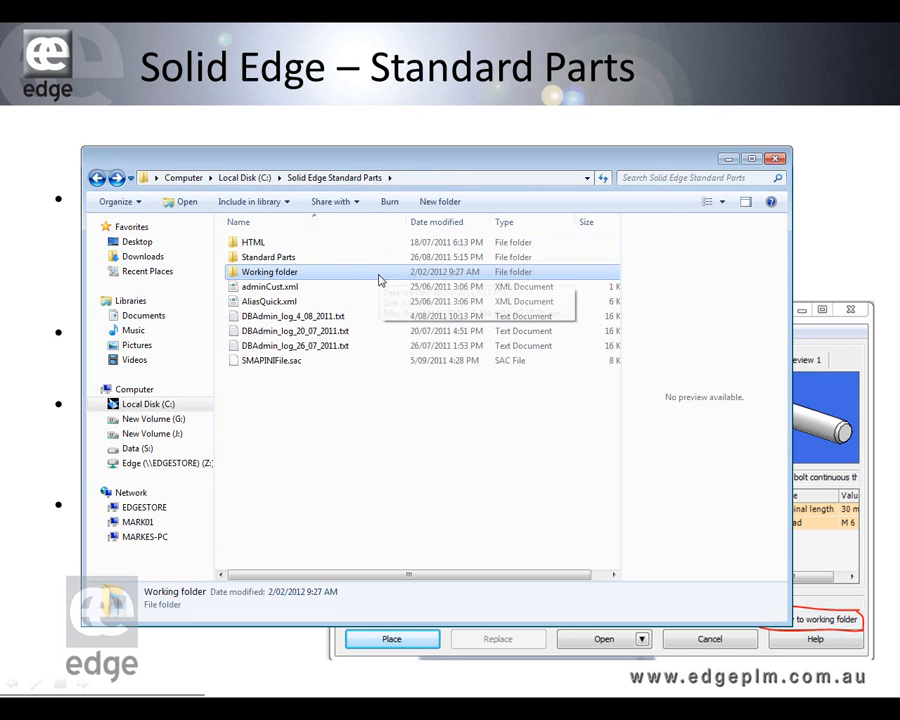
- Locate and preview the elbow part file in the ASME_B16.1_2005___in folder under Standard Parts\3D-Standard_Parts_V9.95, and put the Explorer window away
double_click(296, 258)
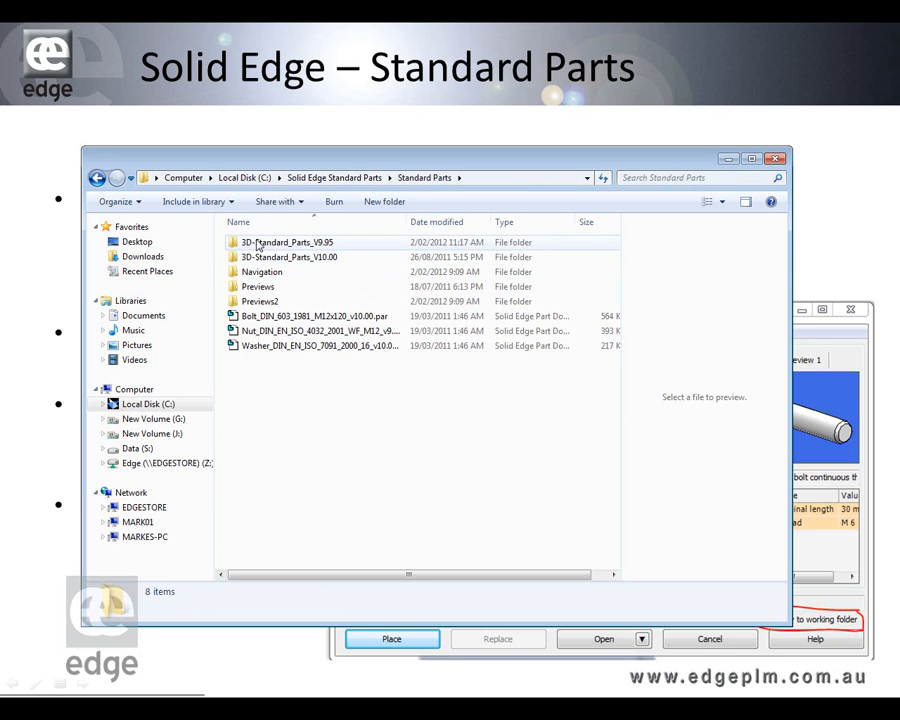
double_click(259, 244)
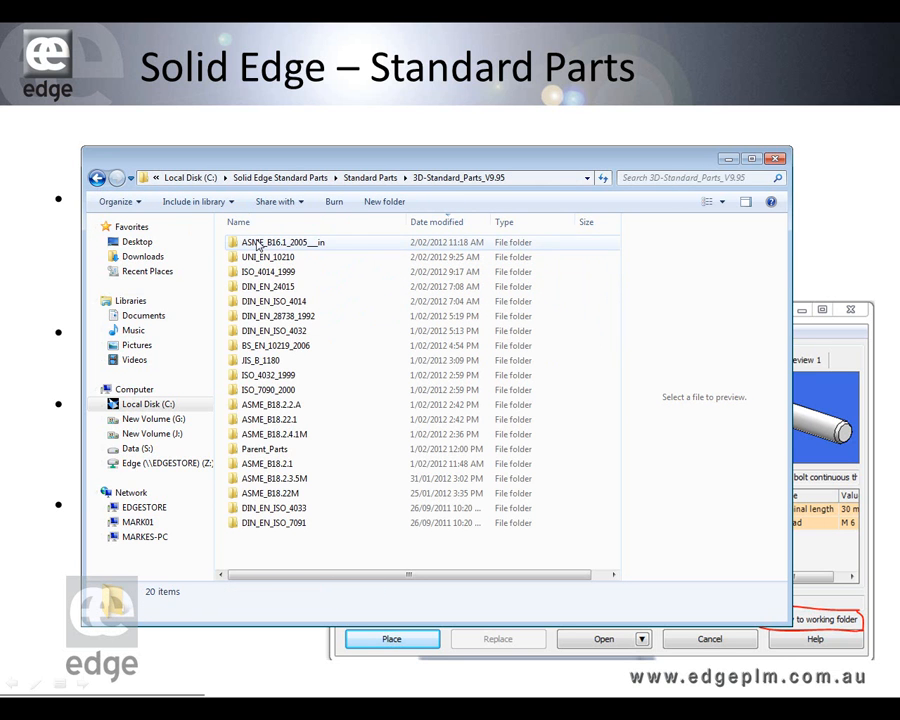
click(475, 223)
click(440, 222)
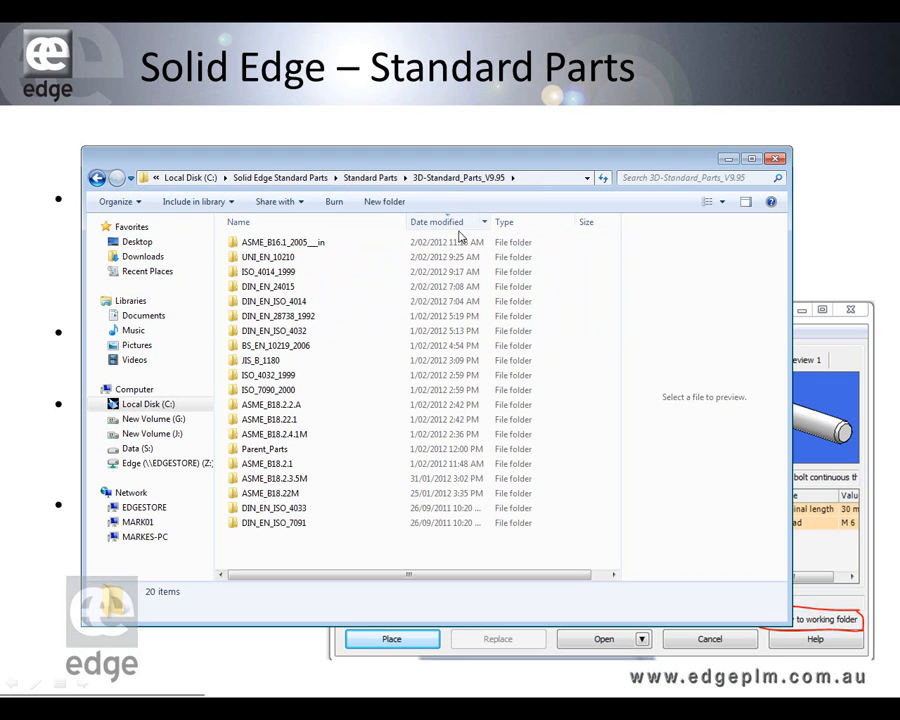
click(285, 243)
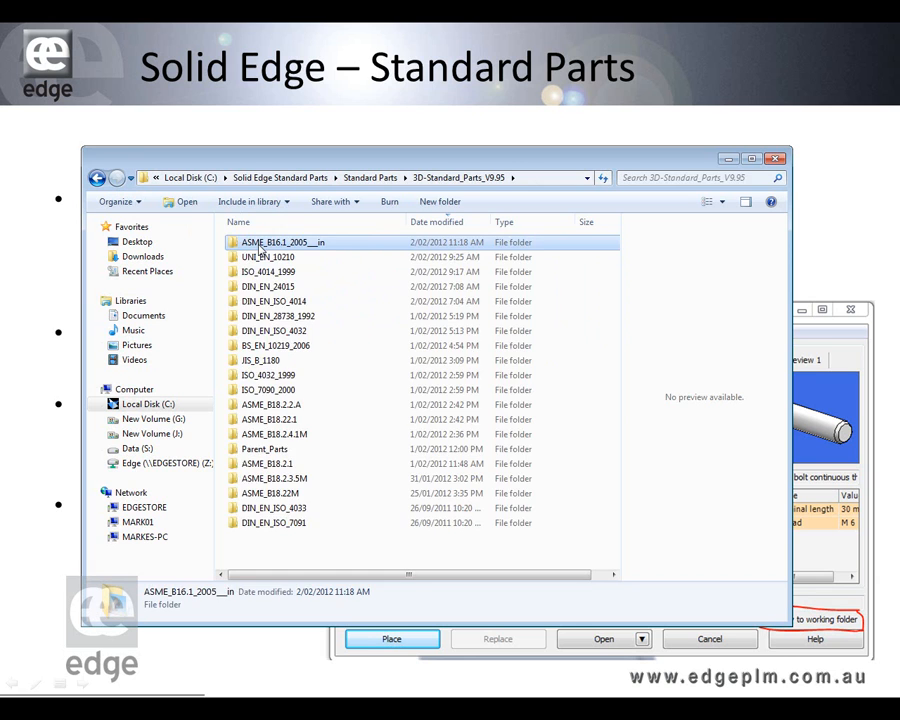
double_click(260, 246)
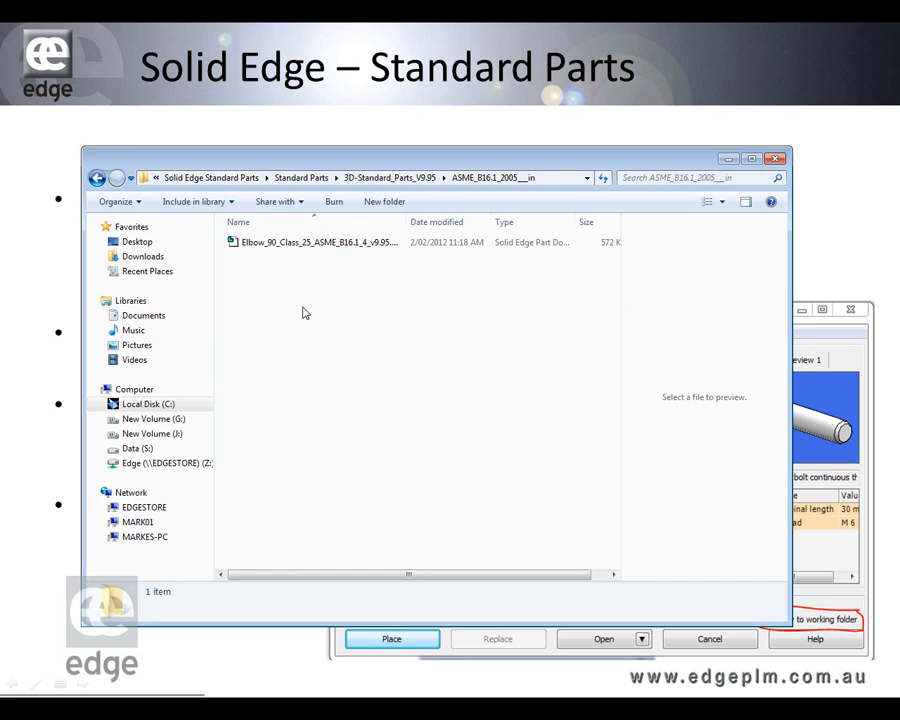
click(288, 244)
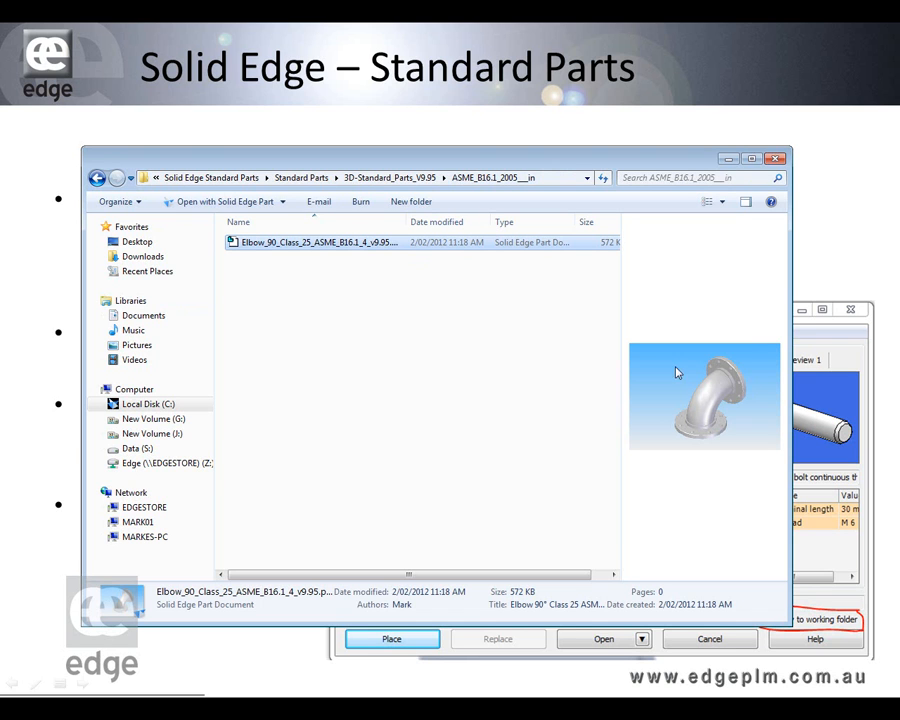
click(729, 168)
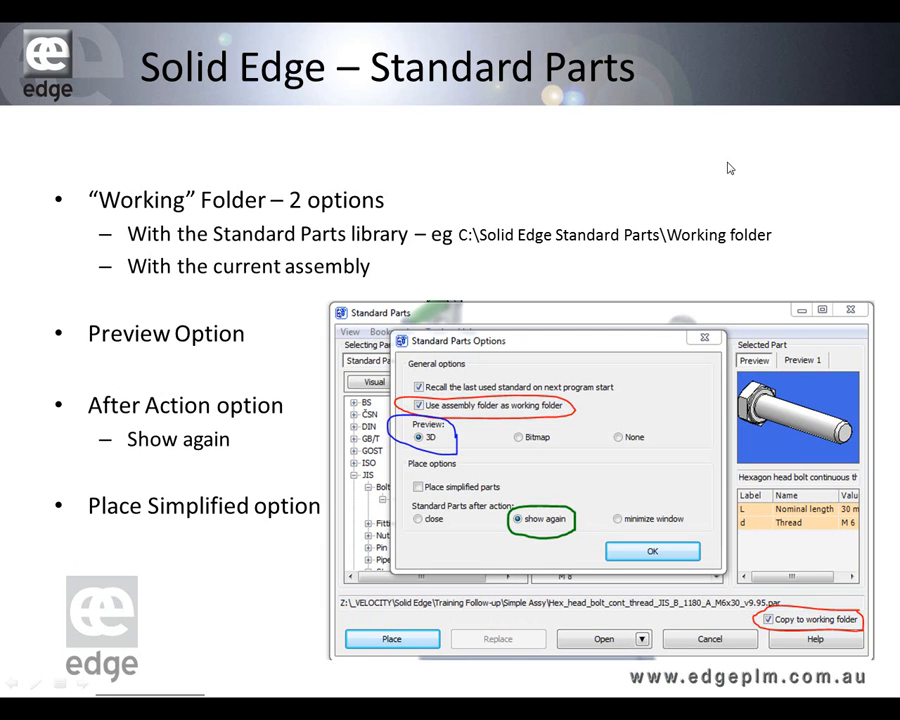
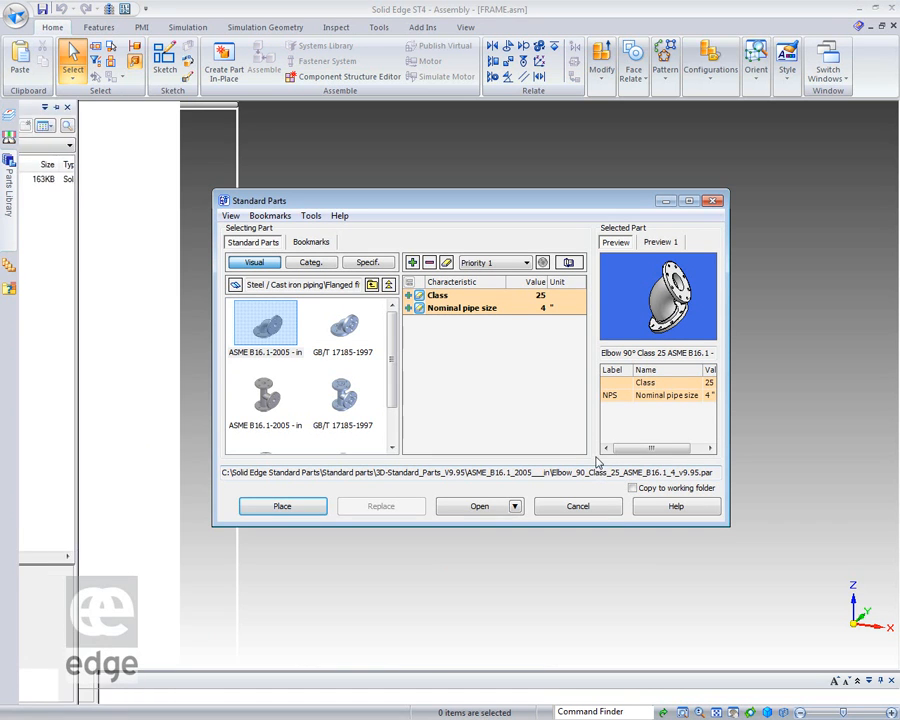
- Browse the library's categories to UNI structural shapes and select the UNI EN 10210 hot-worked rectangular steel tube
click(371, 286)
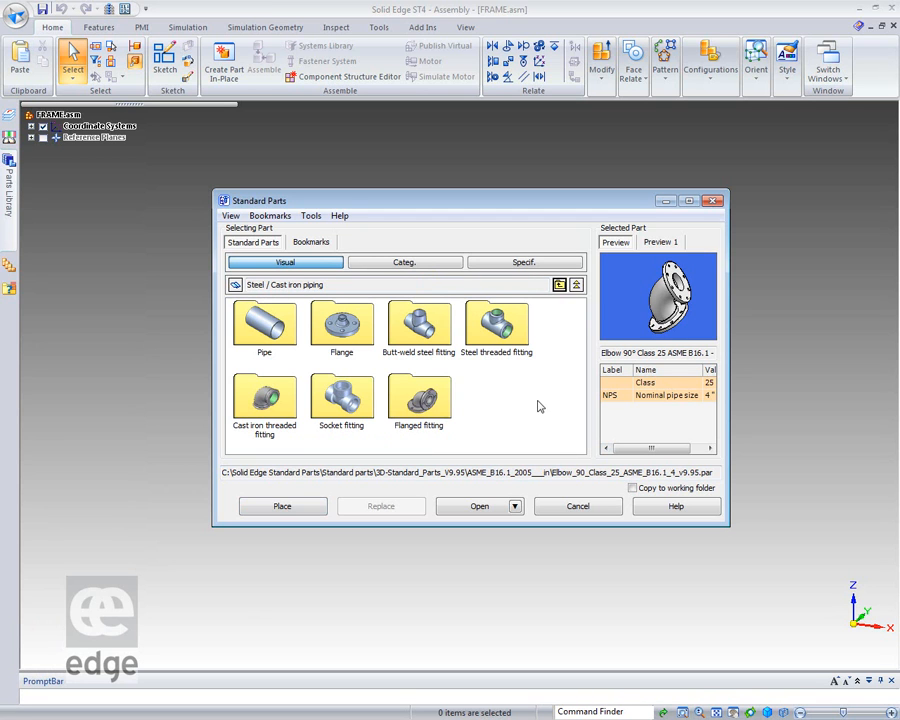
click(559, 286)
double_click(264, 395)
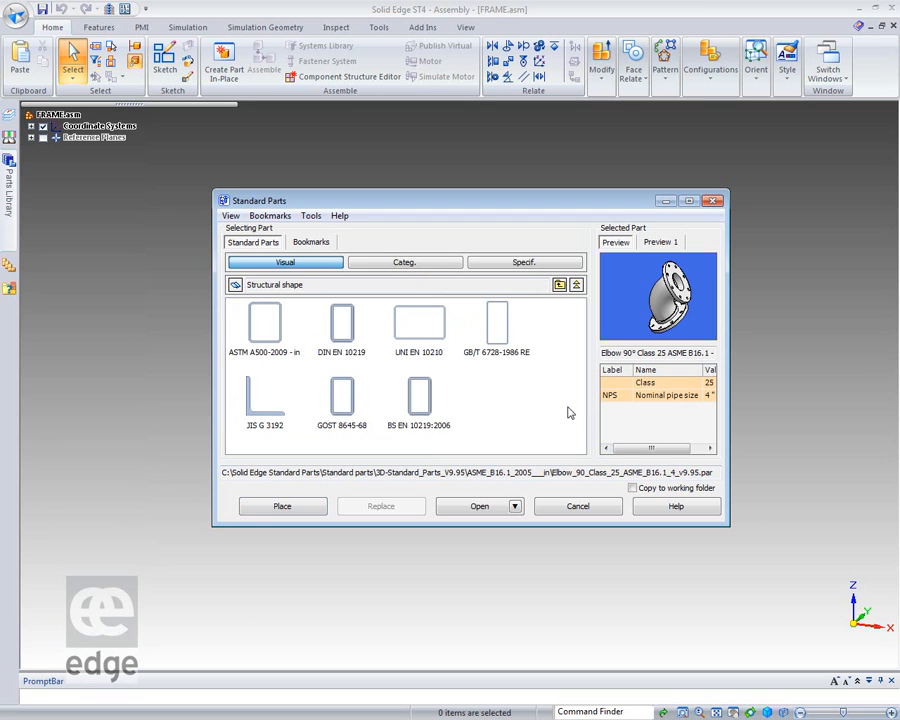
click(424, 262)
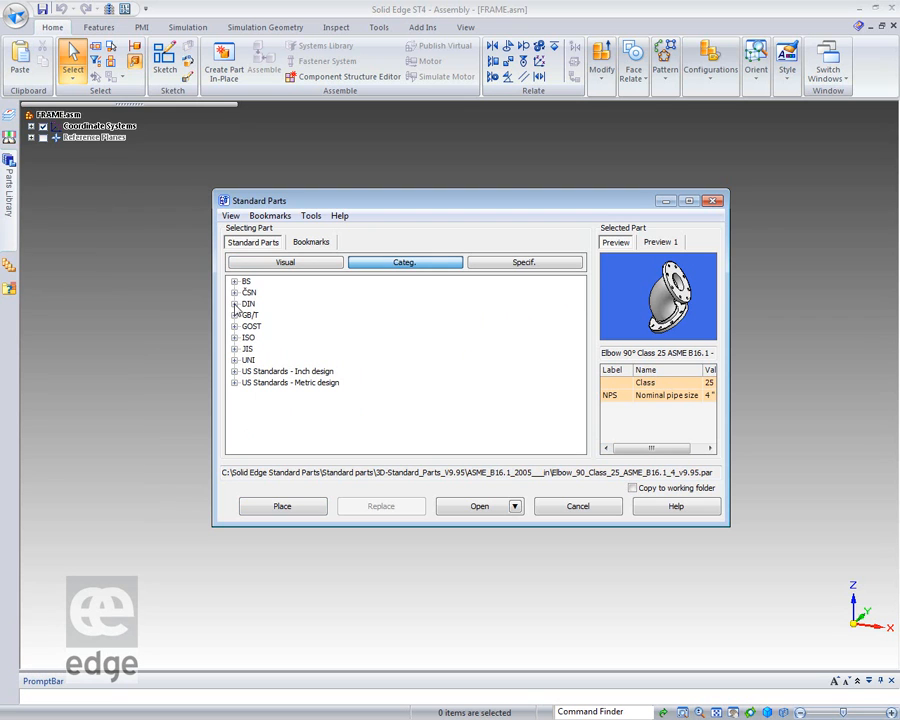
click(236, 361)
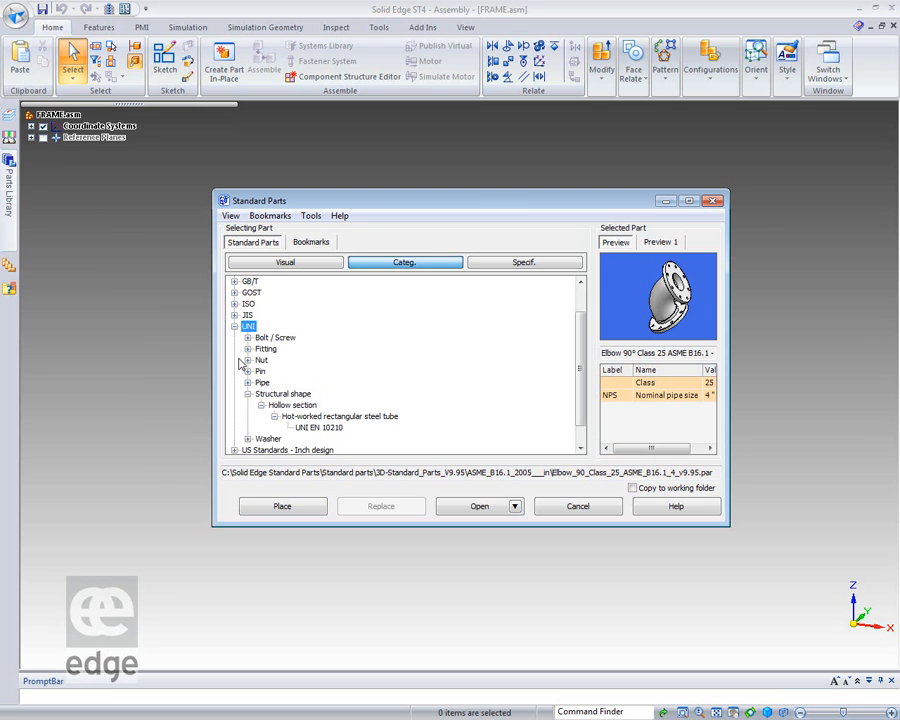
click(340, 432)
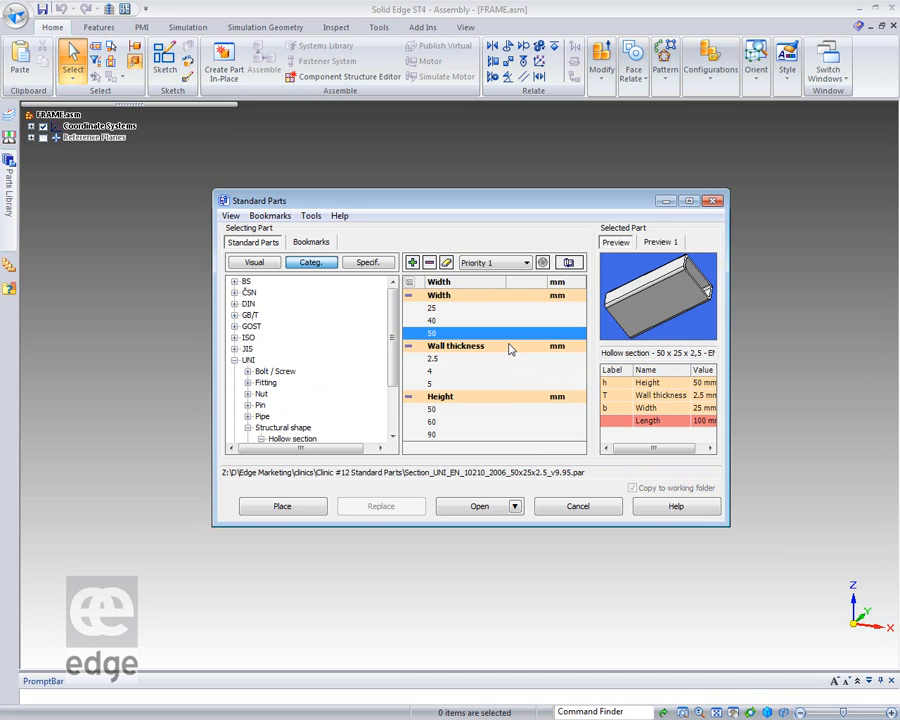
- Choose the 50 mm wide, 5 mm thick, 90 mm high hollow section and place it in the assembly with a length of 500 mm
click(429, 332)
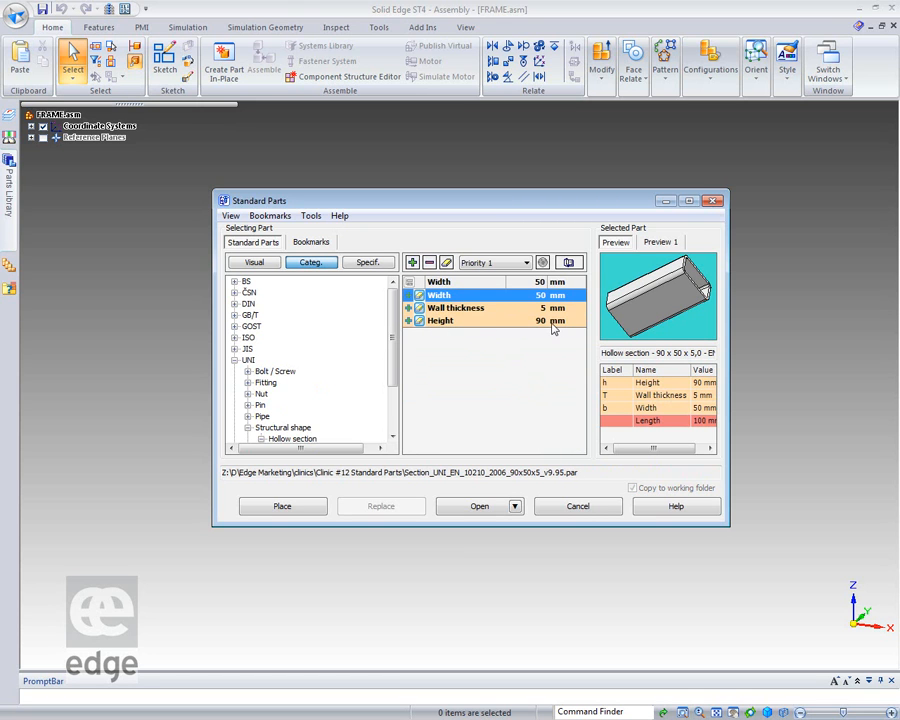
click(283, 506)
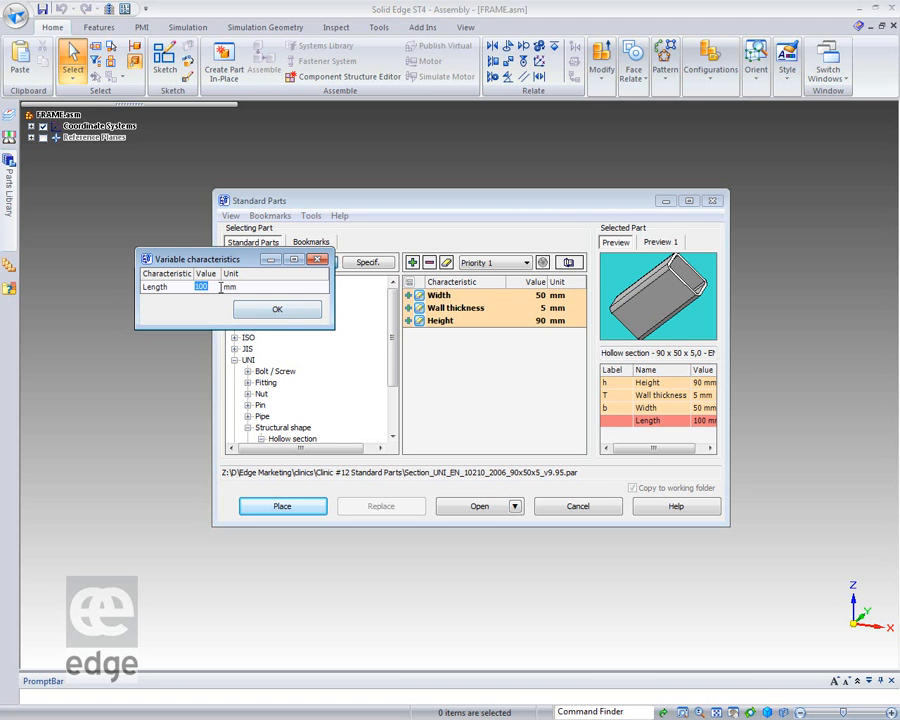
text(500)
click(277, 309)
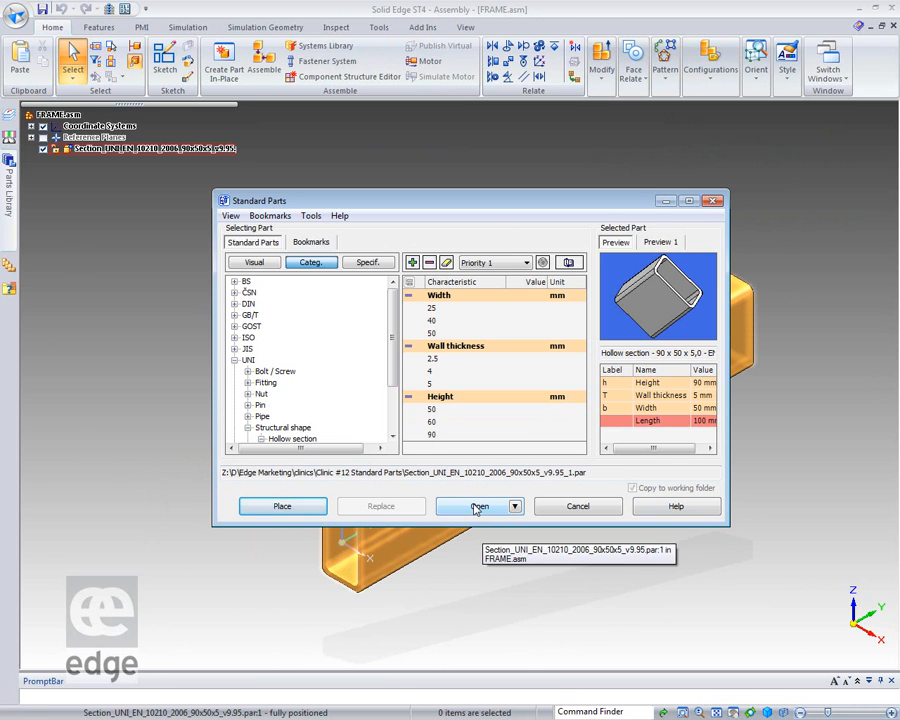
- Choose the 60 x 40 x 4 mm hollow section and place it in the assembly with a length of 200 mm
click(445, 322)
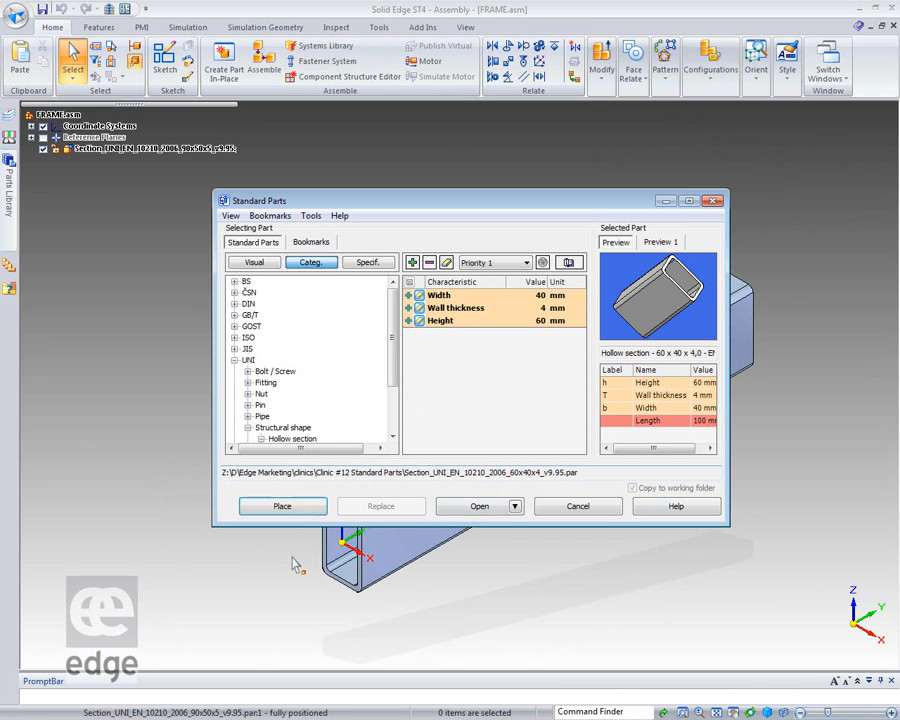
click(282, 506)
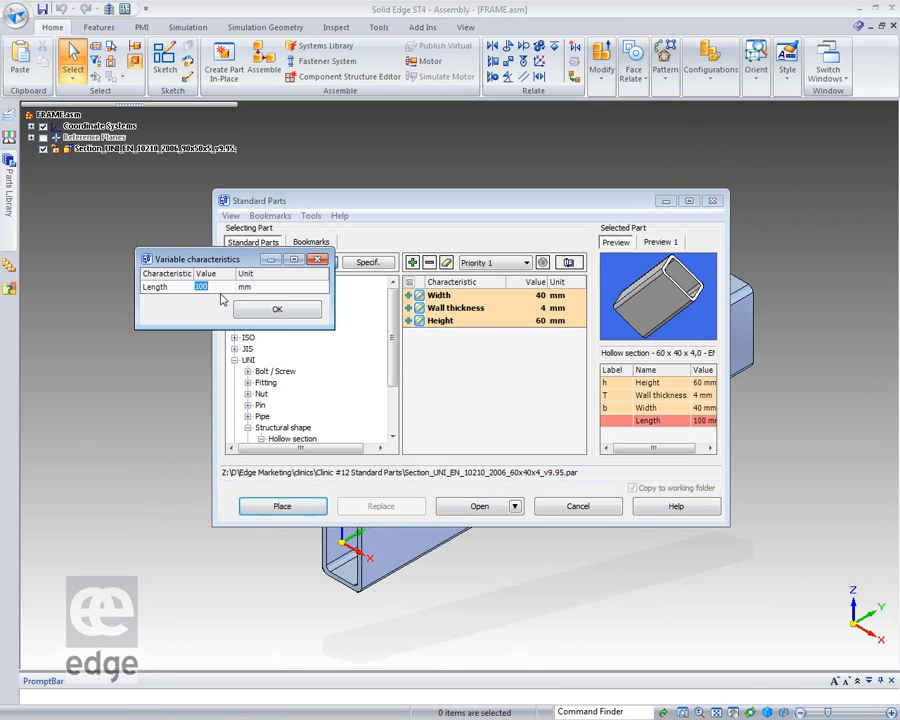
text(2)
key(Return)
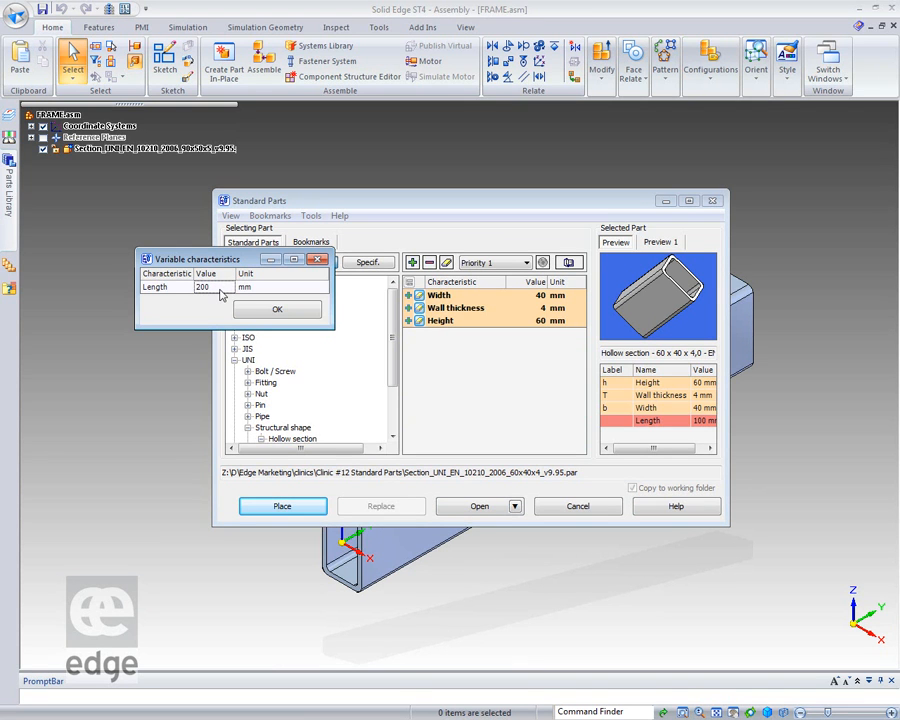
click(255, 310)
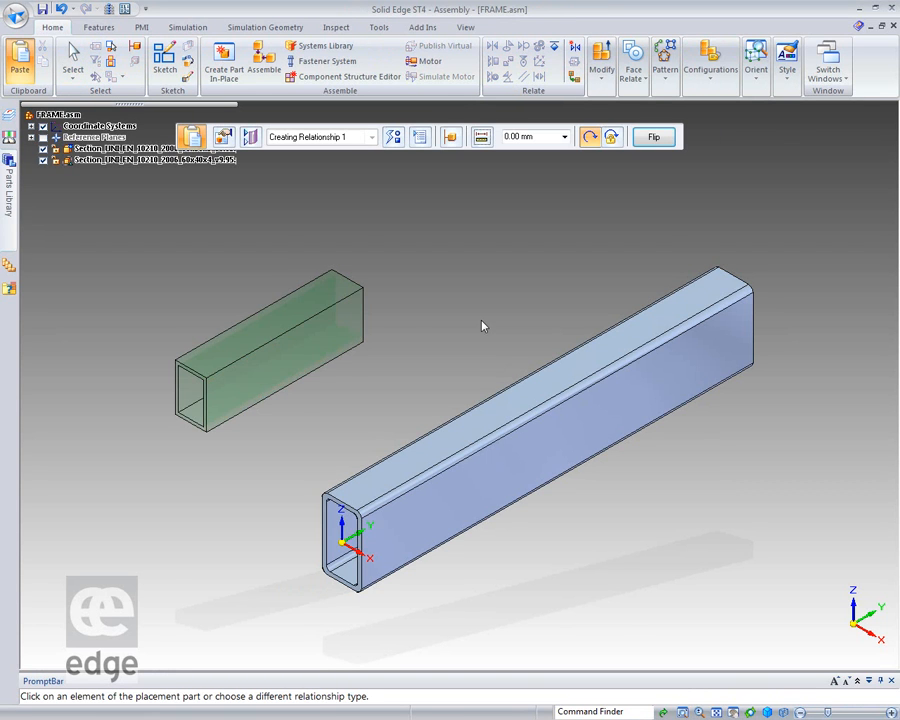
- Mate the short tube's end face to the long tube's side face and align the upper faces of the two tubes
click(368, 311)
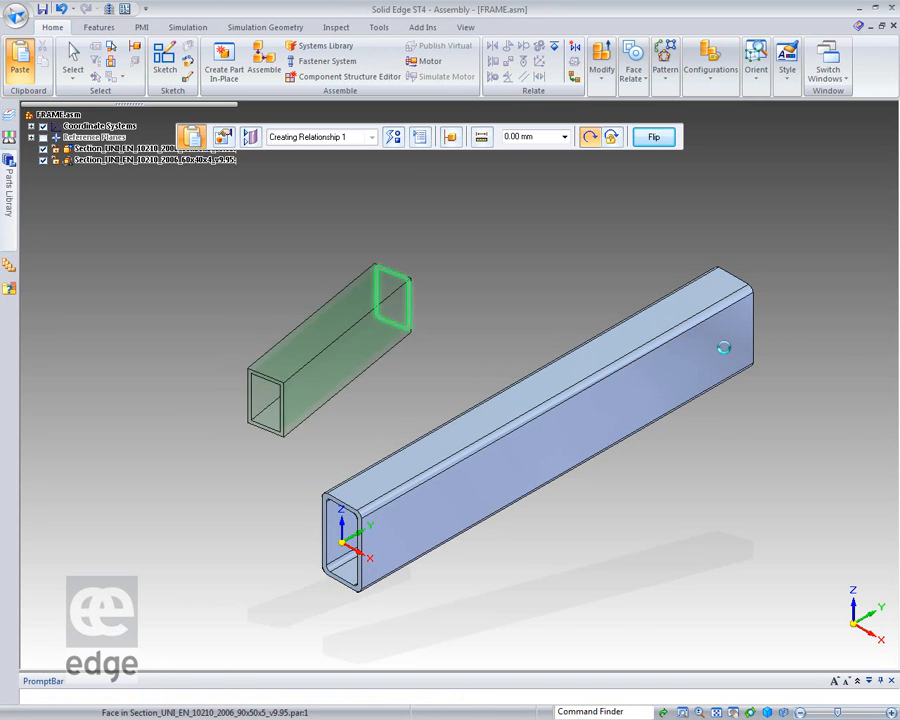
click(725, 345)
click(779, 370)
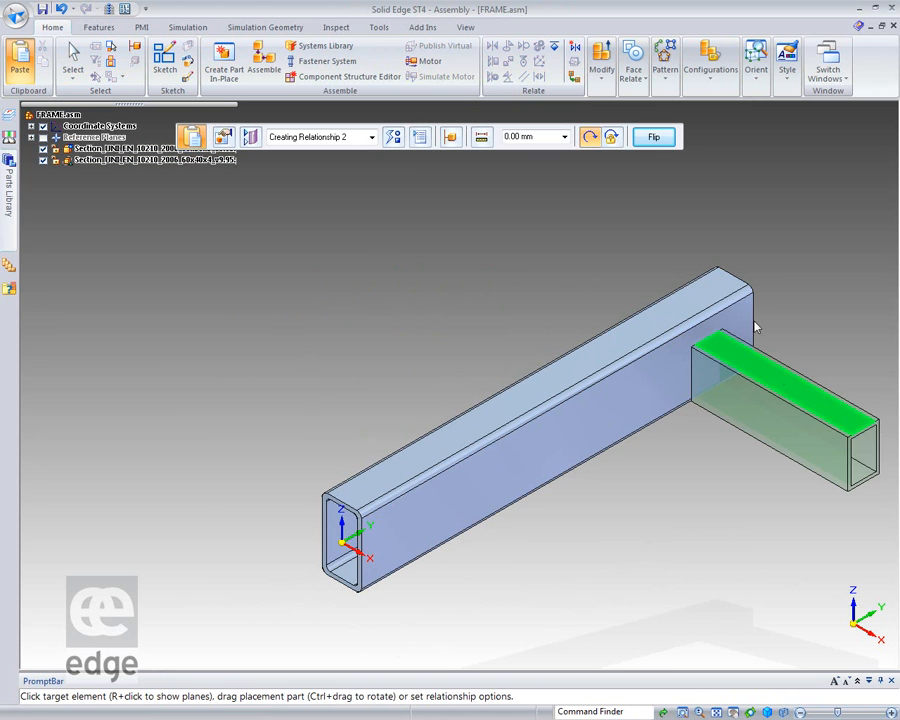
click(717, 283)
- Align the short tube's side face with the long tube's end face to fully position it, and finish the placement
middle_drag(806, 275, 712, 305)
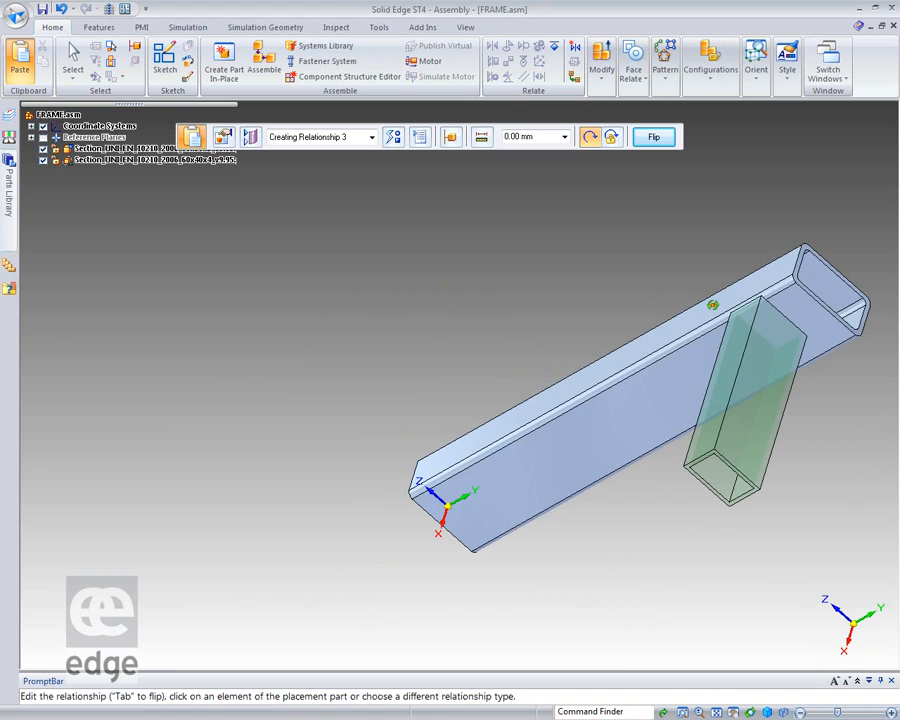
click(775, 378)
click(858, 328)
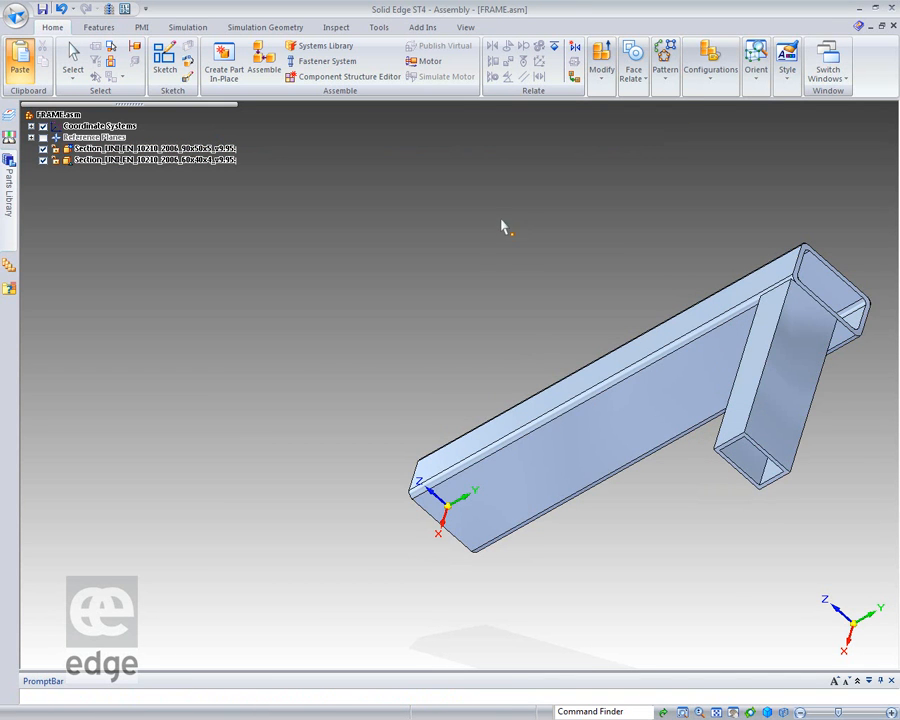
right_click(466, 252)
click(368, 257)
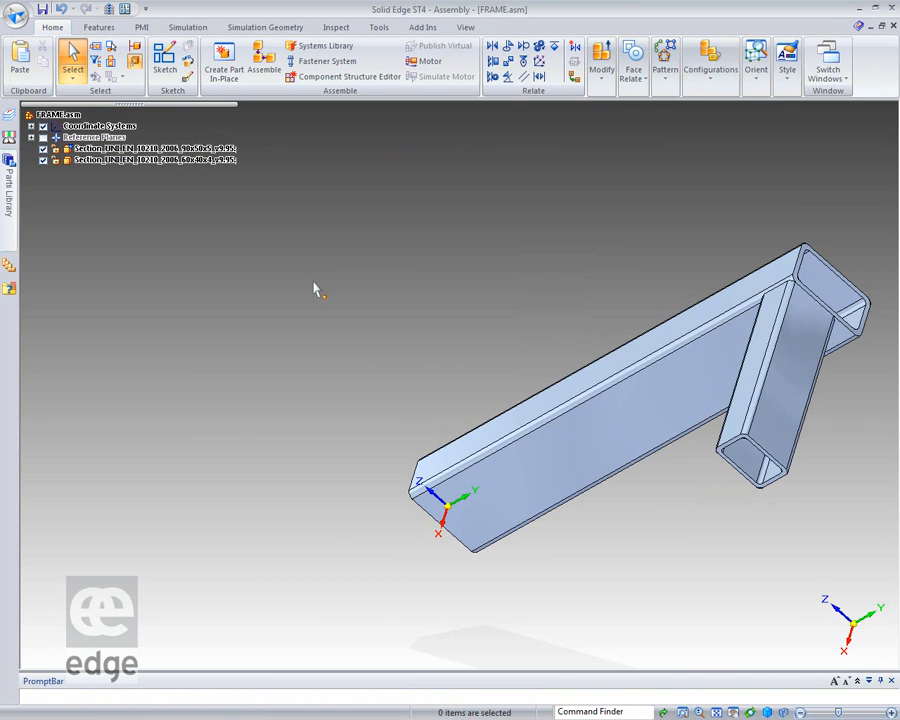
- Reopen the Standard Parts library and examine the allowed and disallowed width, wall thickness and height values for the 60 x 40 x 4 mm section
middle_drag(315, 287, 522, 235)
click(10, 266)
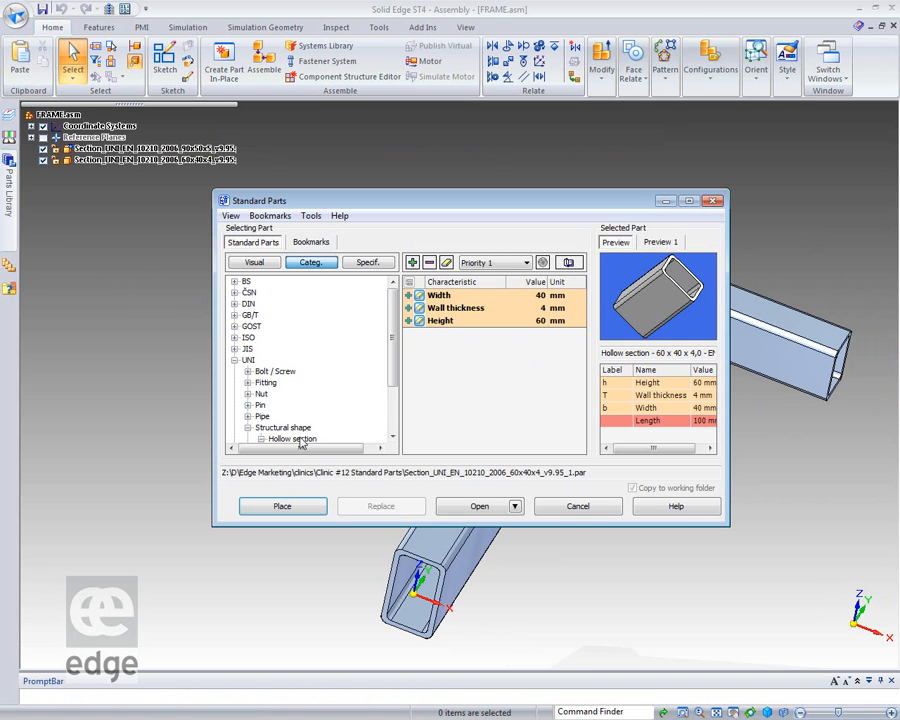
click(409, 296)
click(408, 333)
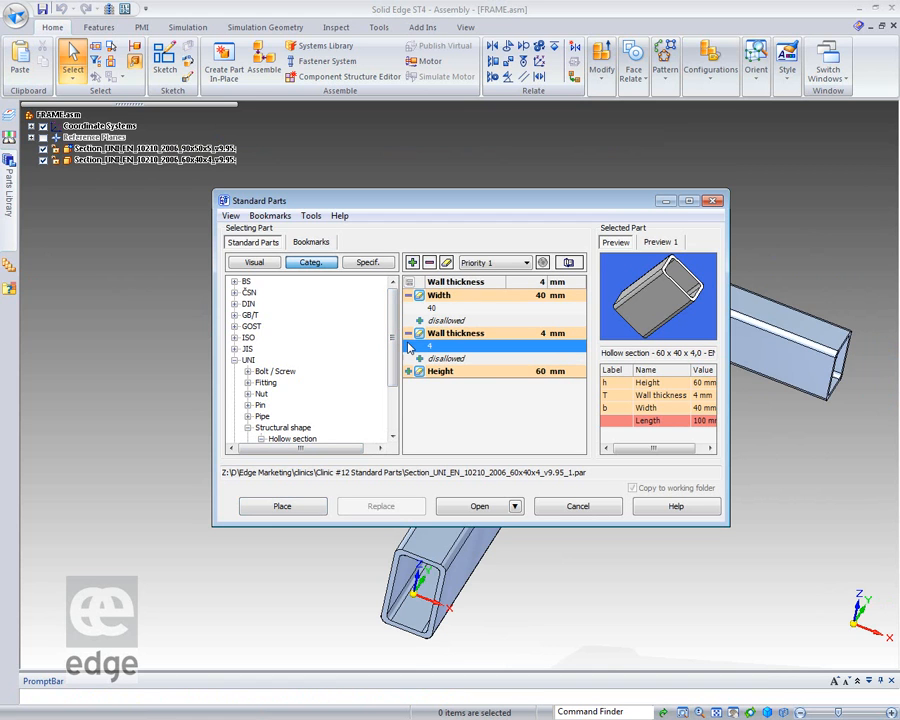
click(409, 372)
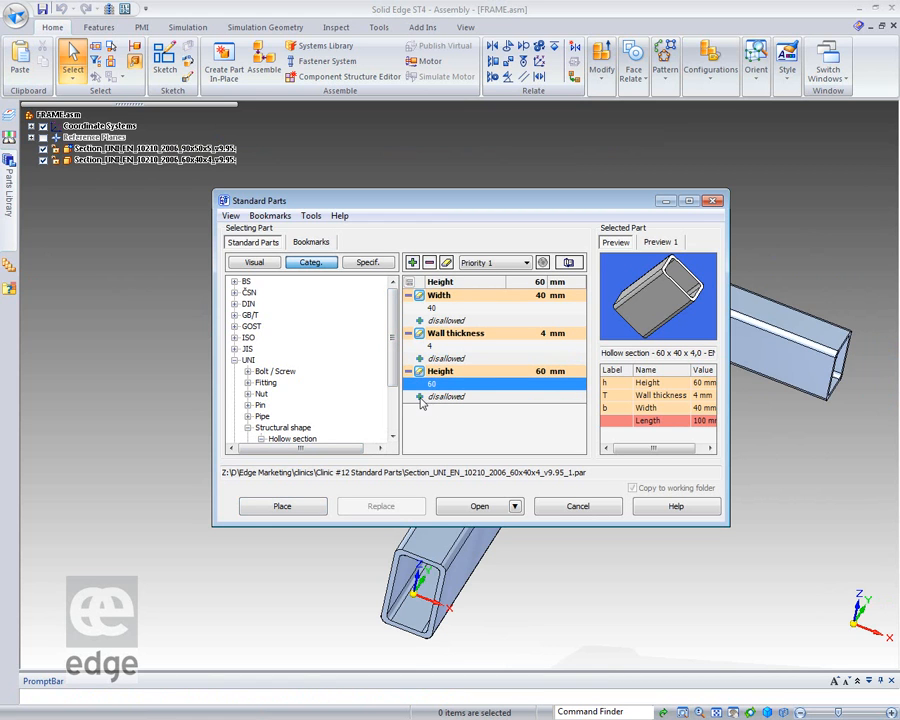
click(420, 358)
click(420, 321)
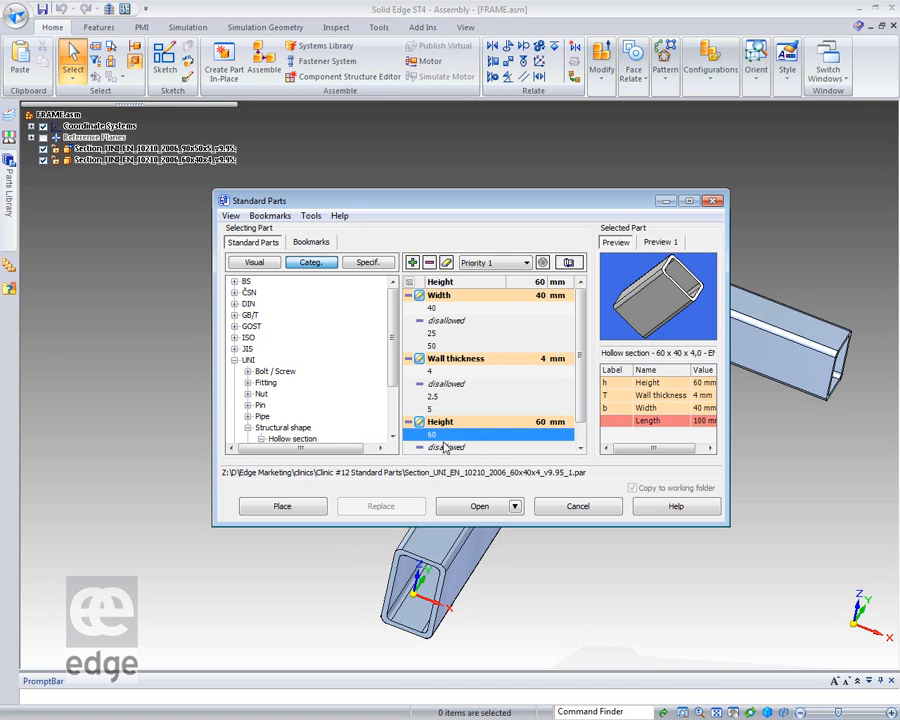
scroll(440, 450, down, 1)
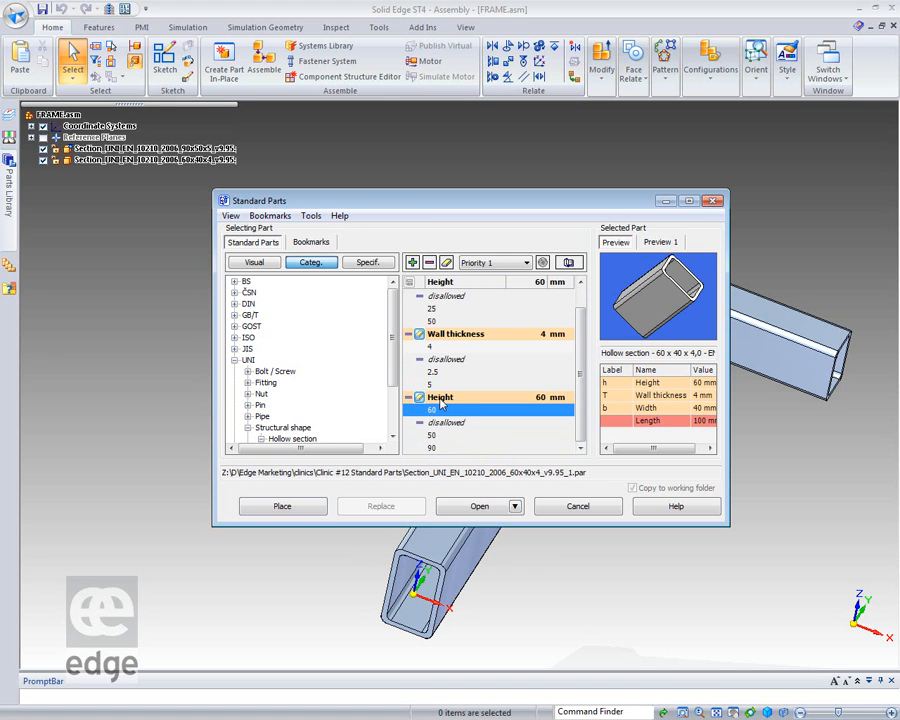
scroll(438, 408, up, 1)
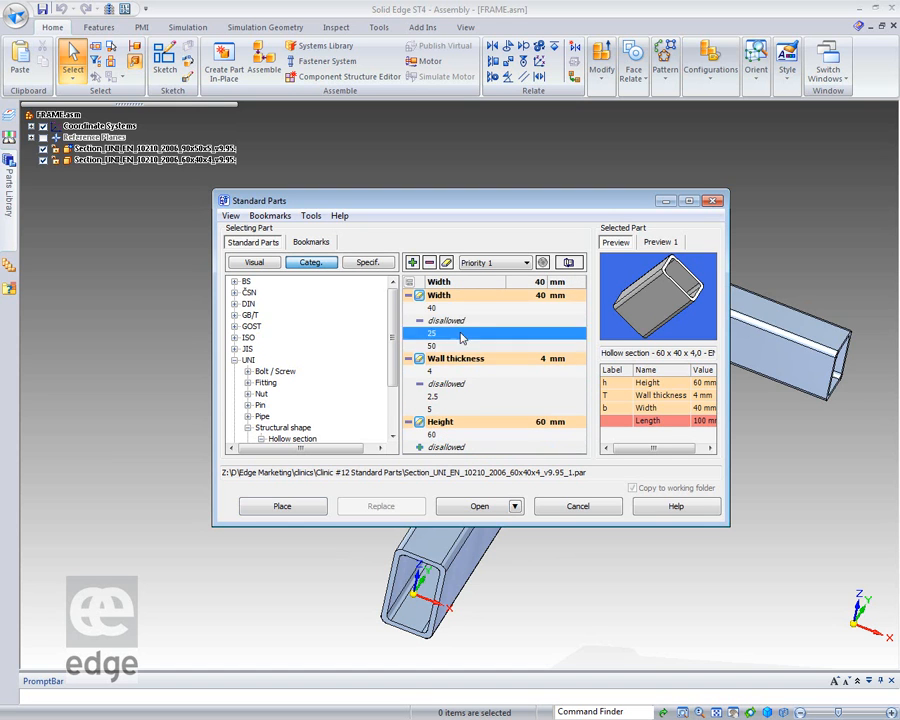
click(421, 321)
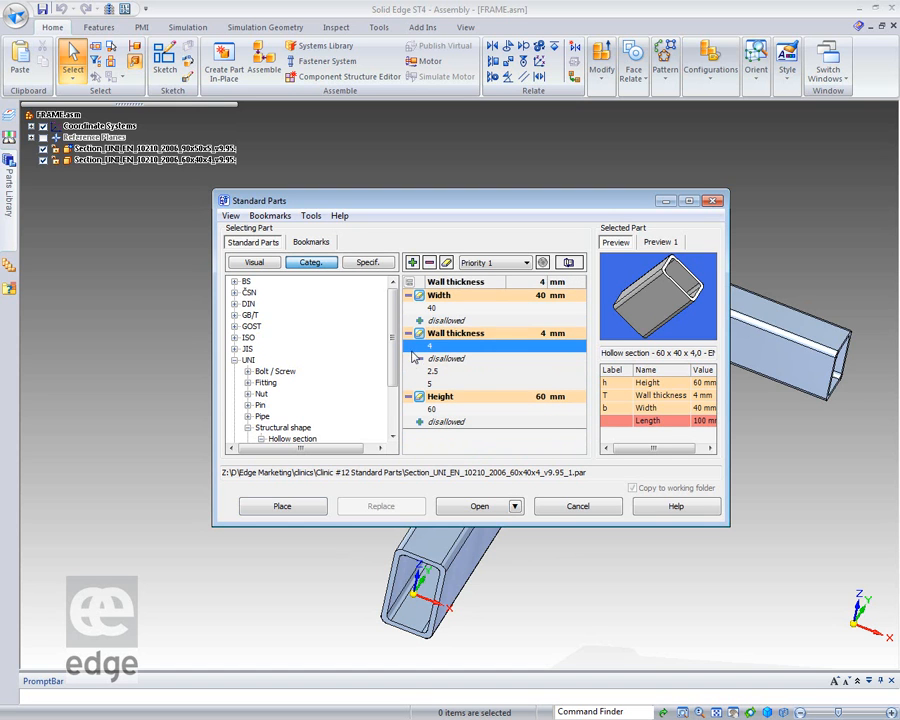
- Reselect UNI EN 10210, choose the 90 x 50 x 5 mm section, and place a second tube as long as the first long tube
double_click(260, 405)
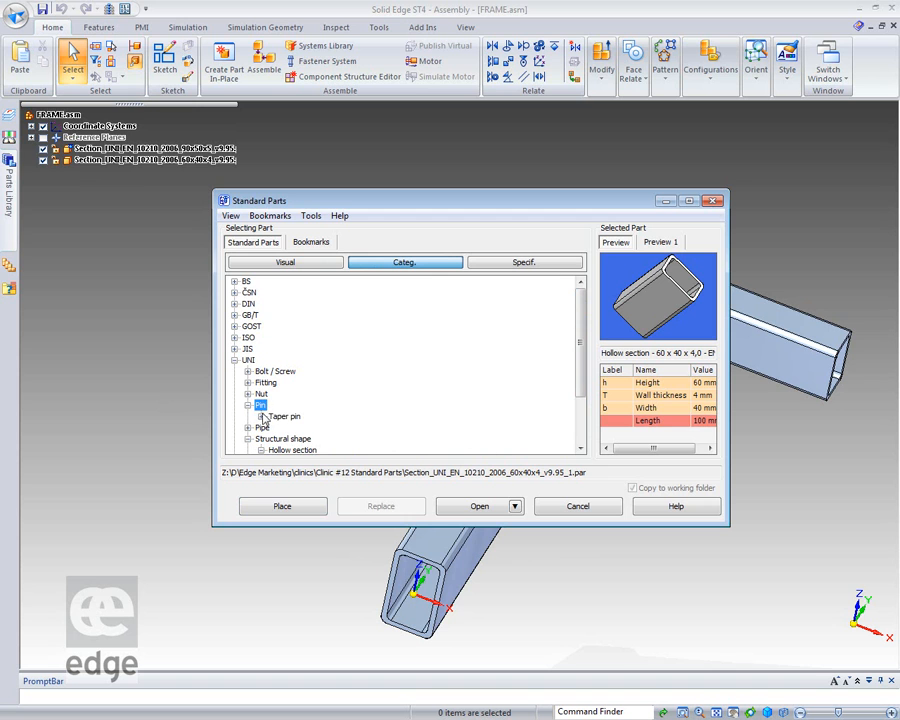
scroll(335, 413, down, 2)
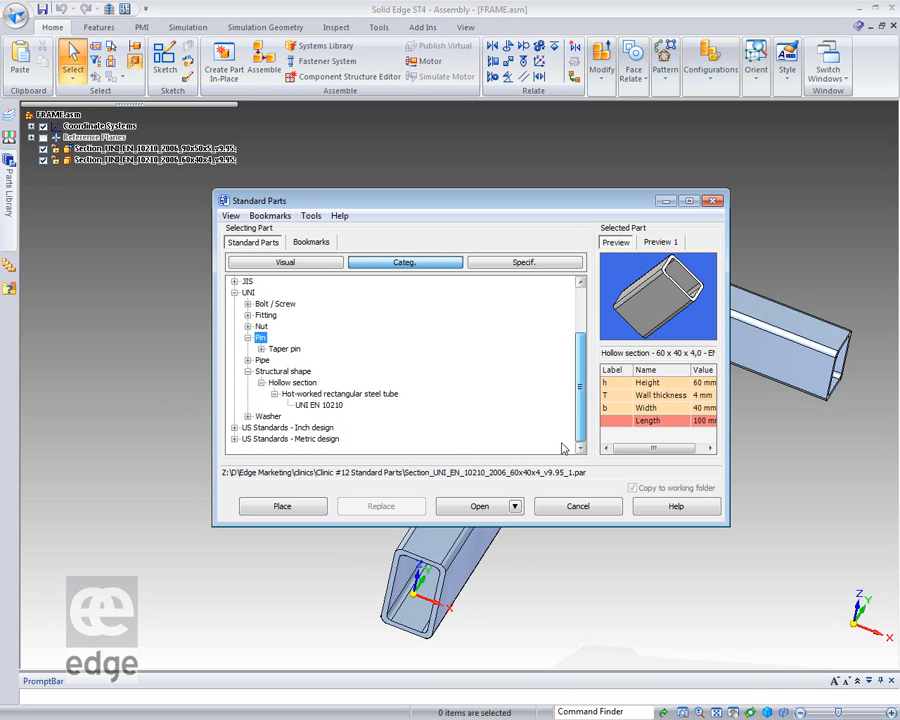
click(332, 408)
click(448, 333)
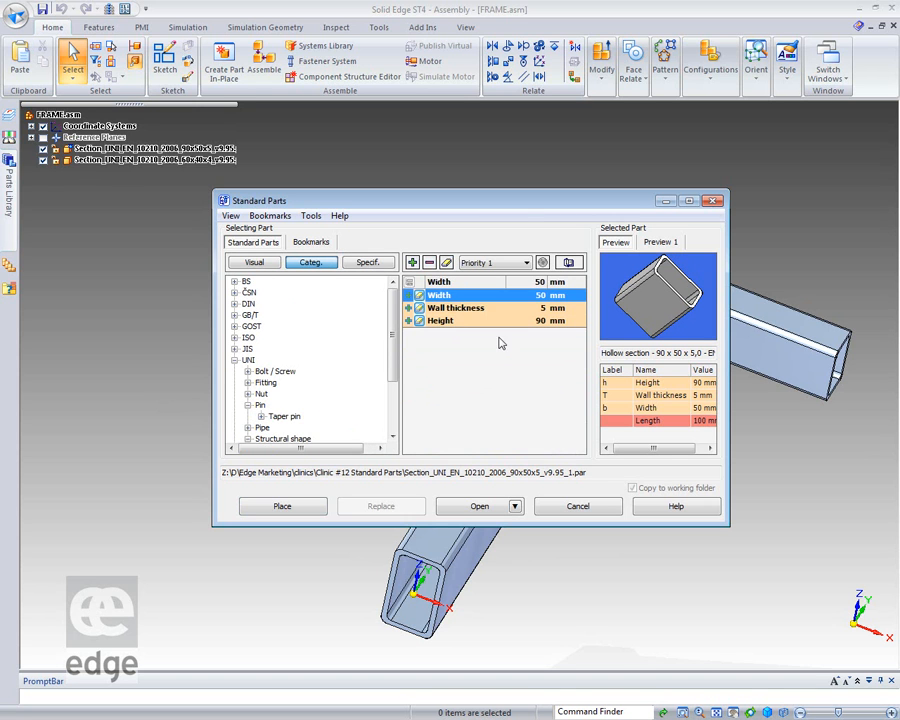
click(289, 507)
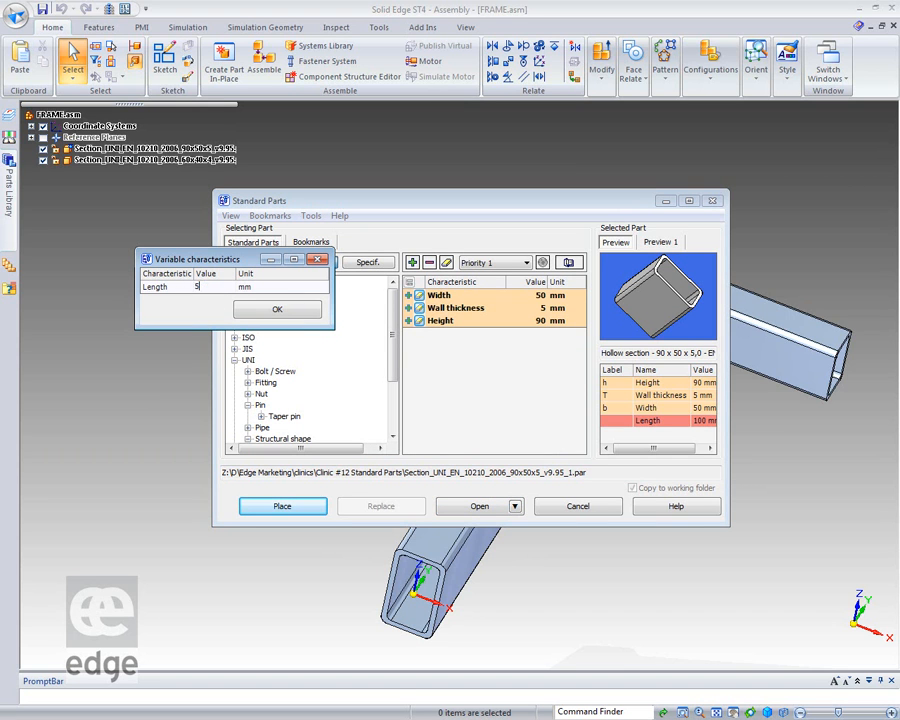
key(Return)
click(286, 311)
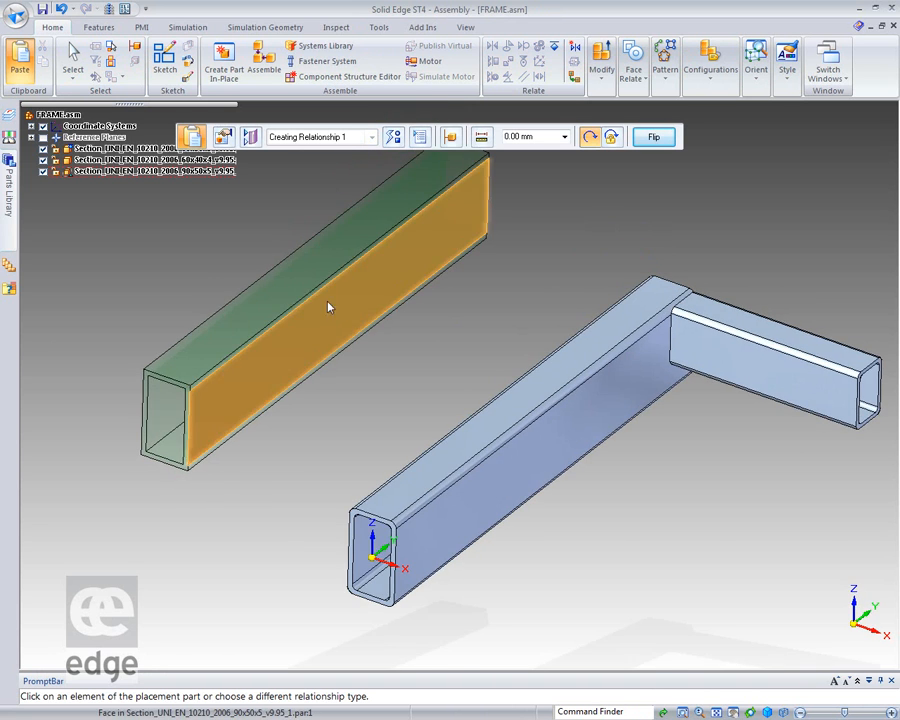
- Mate the second long tube's side face to the free end face of the short tube
middle_drag(390, 310, 456, 362)
click(297, 283)
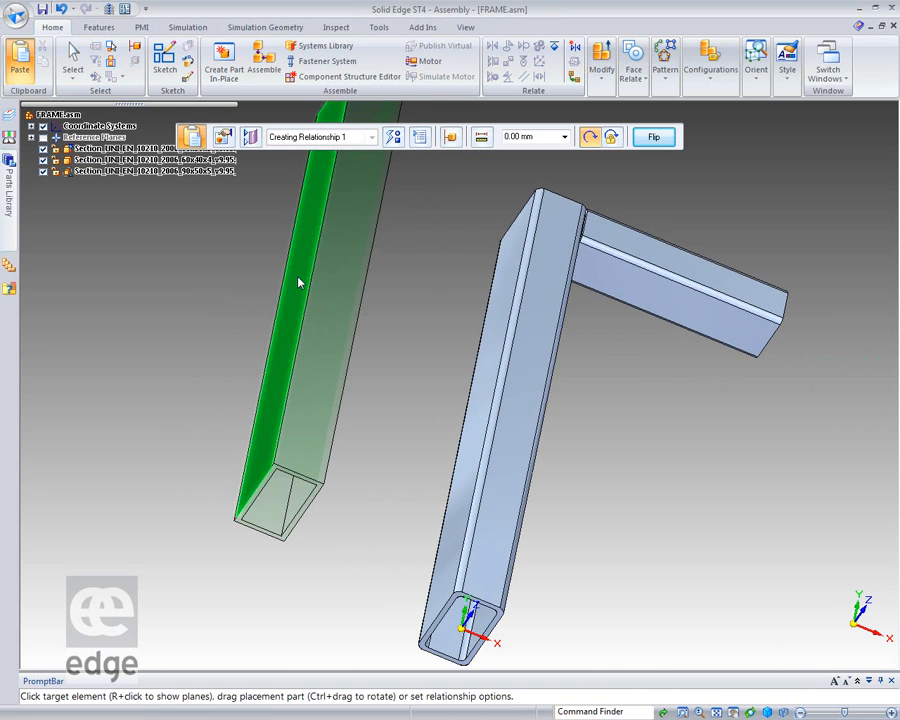
middle_drag(832, 490, 705, 416)
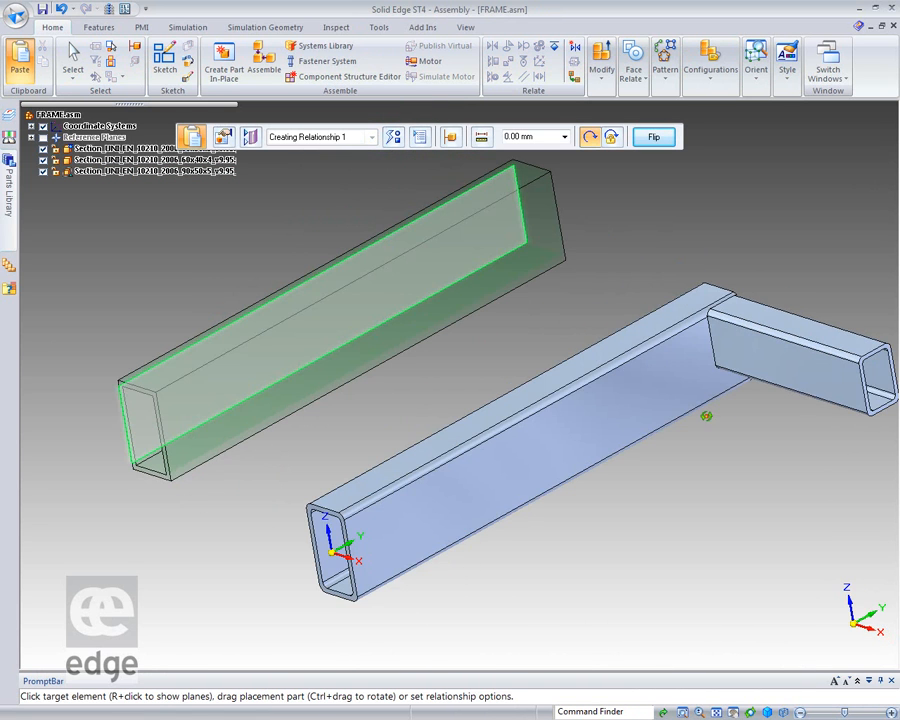
click(880, 412)
- Align the second long tube's end face with the outer side face of the short tube
middle_drag(866, 539, 619, 587)
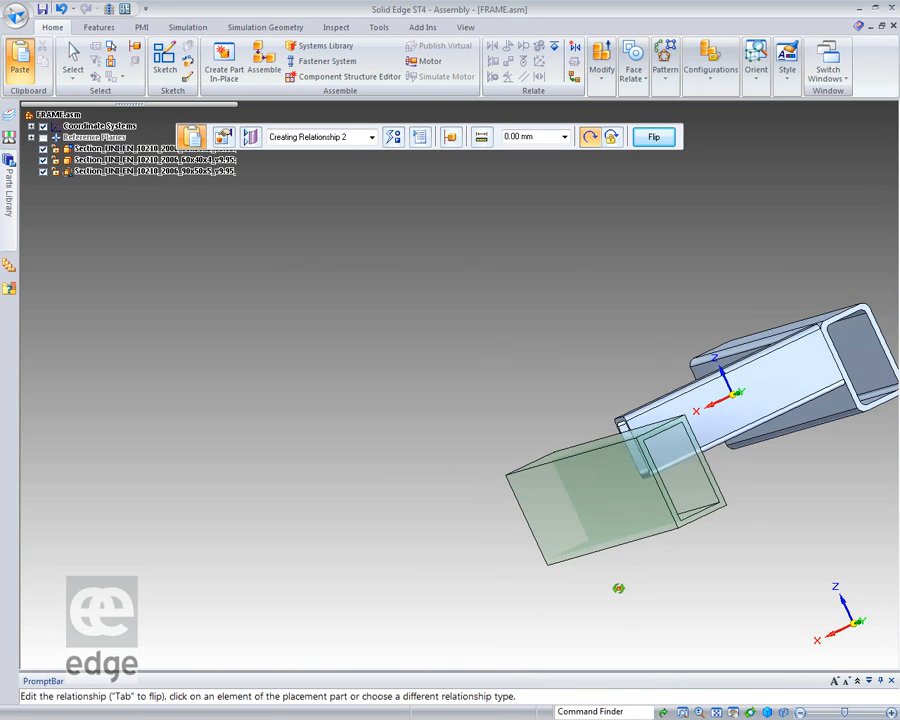
click(722, 480)
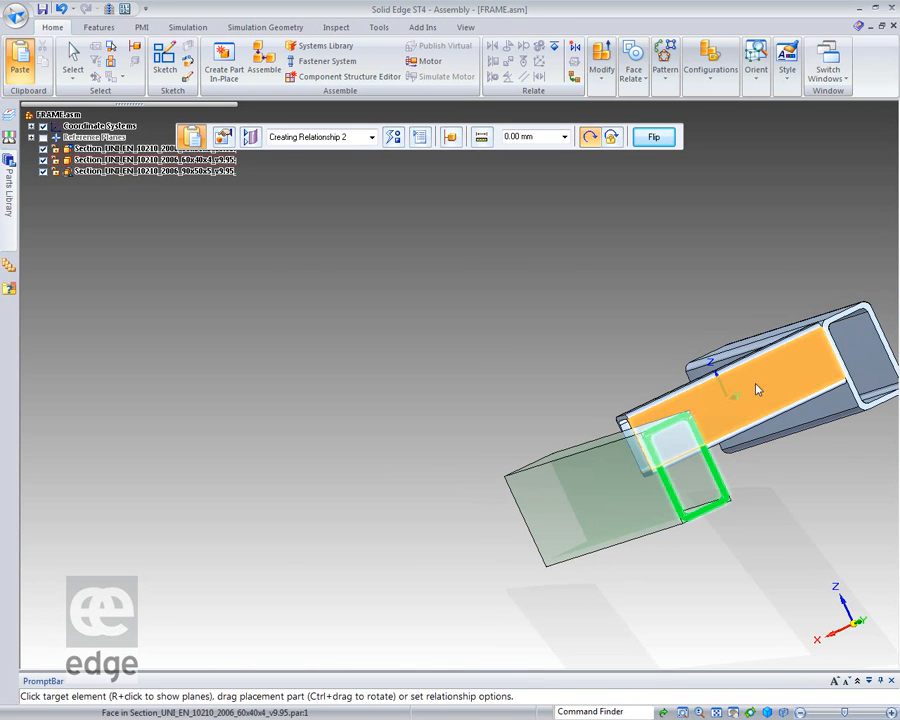
click(716, 404)
middle_drag(470, 388, 667, 464)
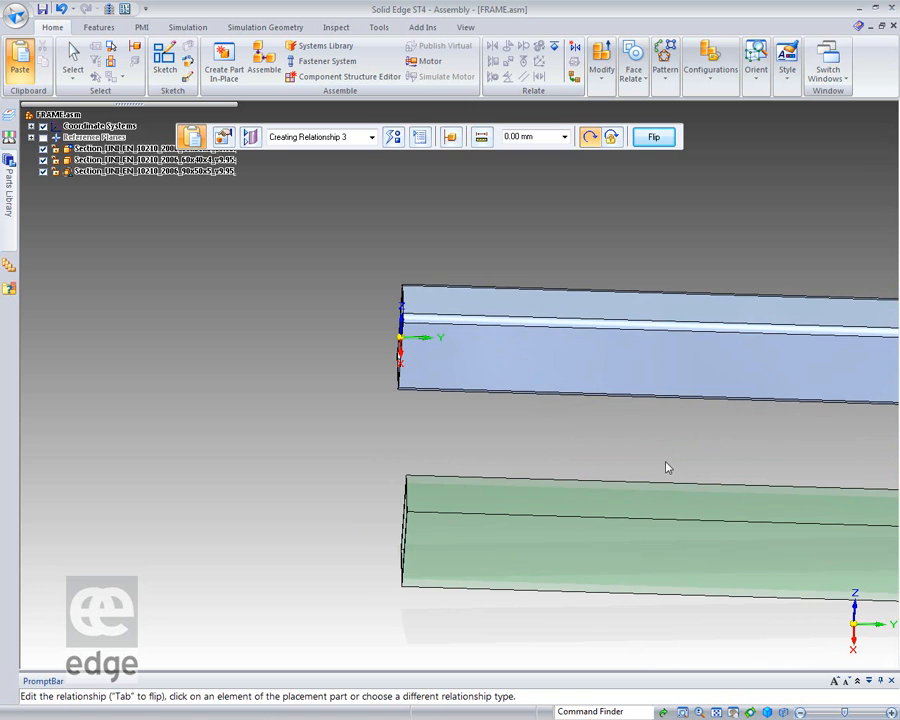
key(ctrl+m)
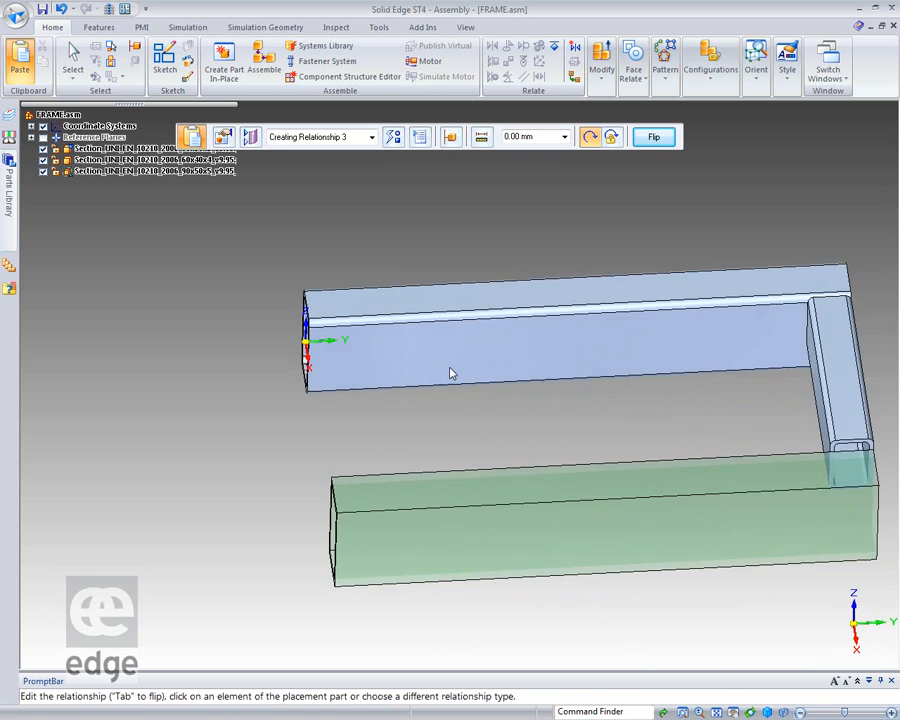
- Align the second long tube's top face with the short tube's top face, save the frame assembly and show it isometrically
click(652, 407)
click(700, 355)
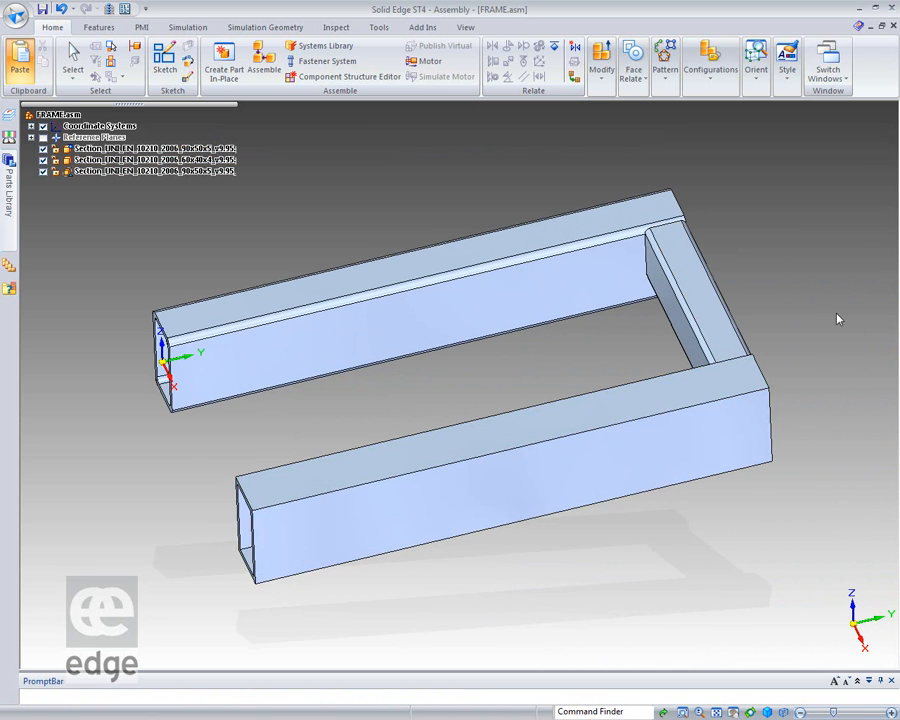
key(ctrl+s)
key(ctrl+i)
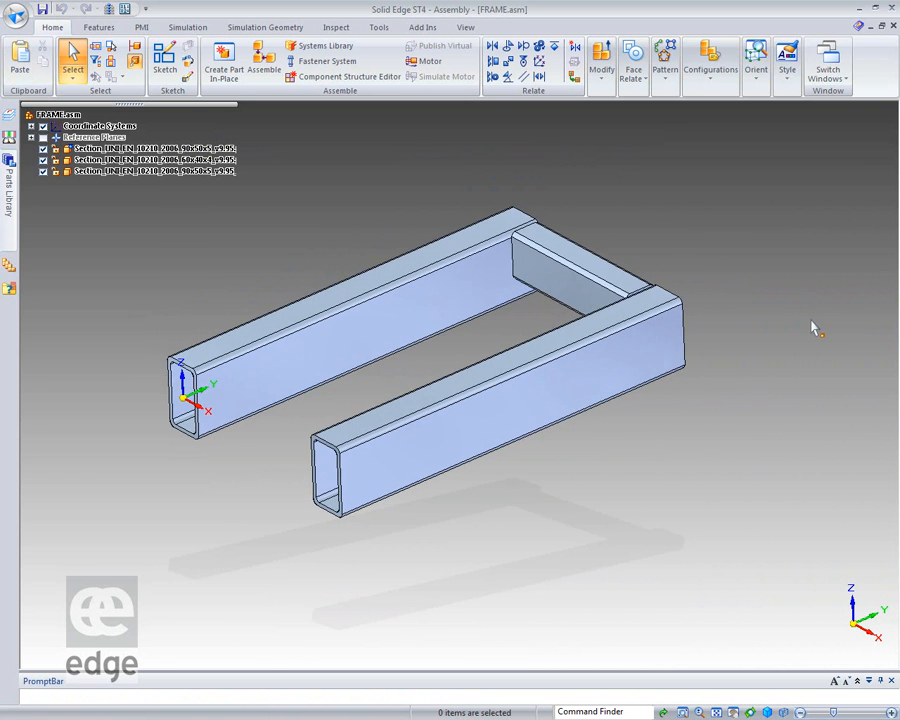
- Dismiss the Standard Parts library and close the frame assembly without saving the display settings as the default configuration
key(alt+Tab)
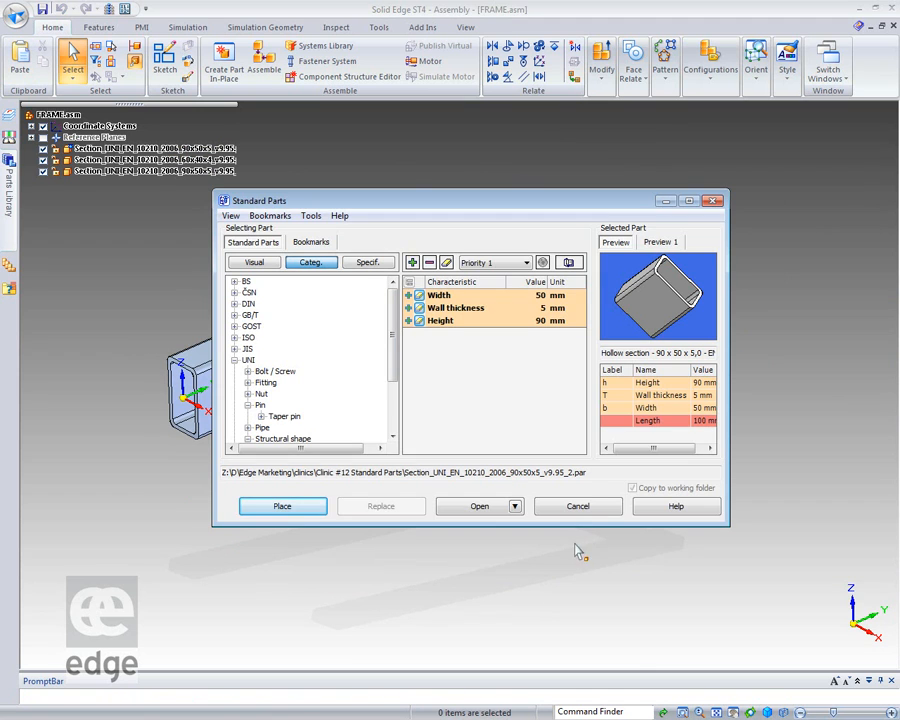
click(580, 507)
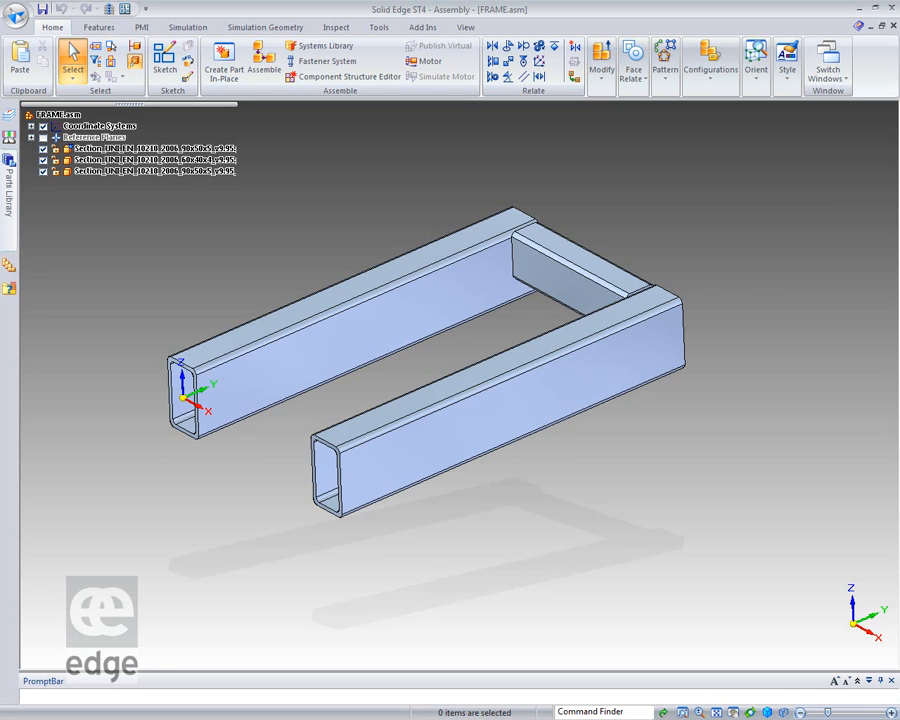
click(894, 27)
click(461, 421)
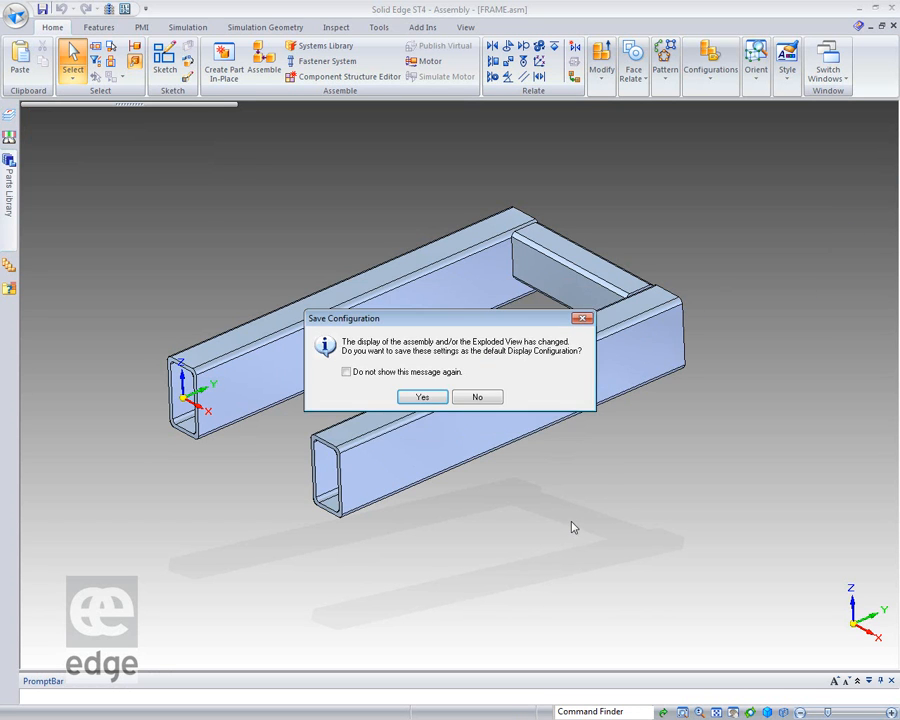
click(476, 397)
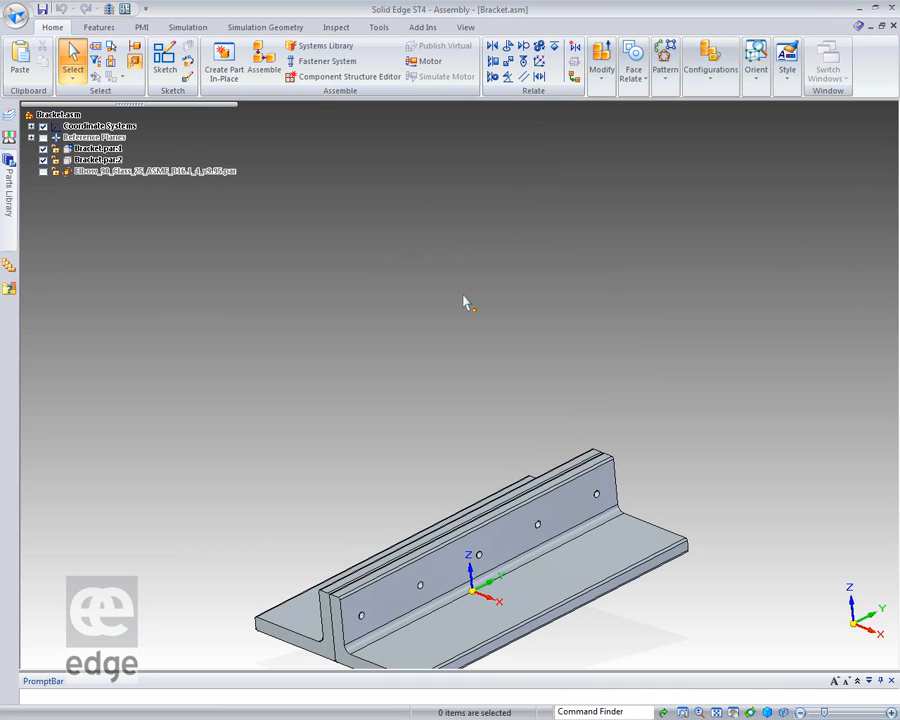
- Activate the inactive bracket part in the bracket assembly
middle_drag(463, 304, 463, 304)
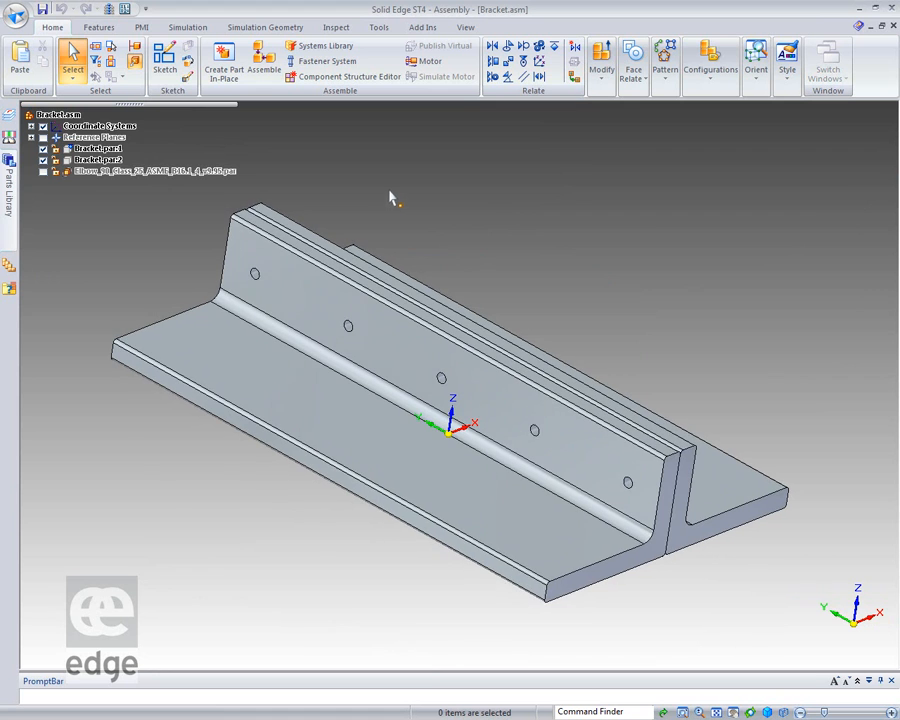
click(134, 46)
click(407, 368)
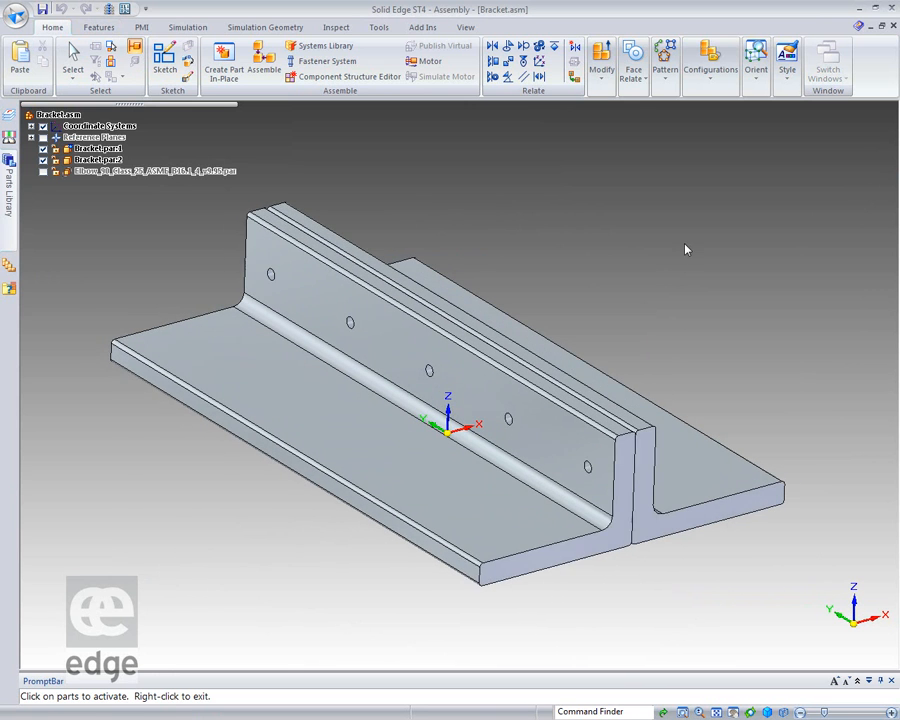
- Pick the DIN EN 24015 hexagon head bolt with 55 mm nominal length and M 10 thread from the Standard Parts library and place it
mouse_move(15, 205)
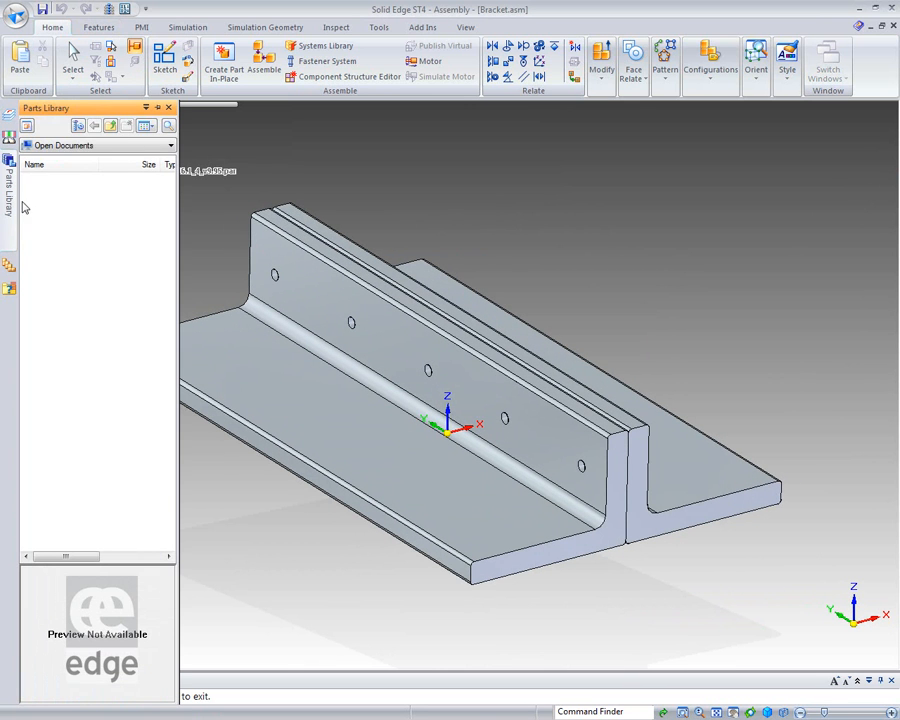
click(77, 126)
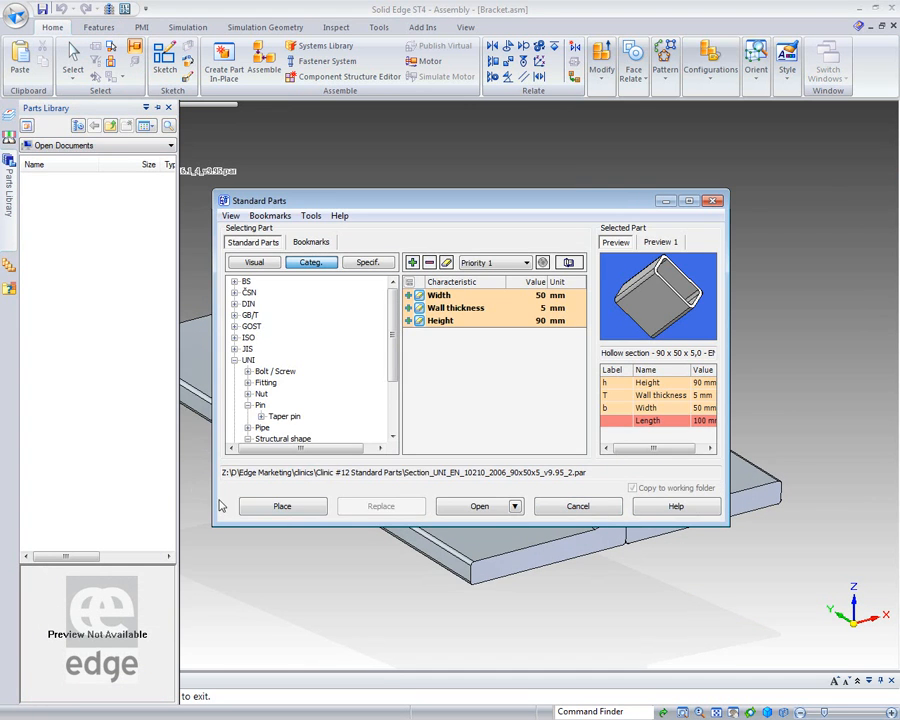
click(235, 360)
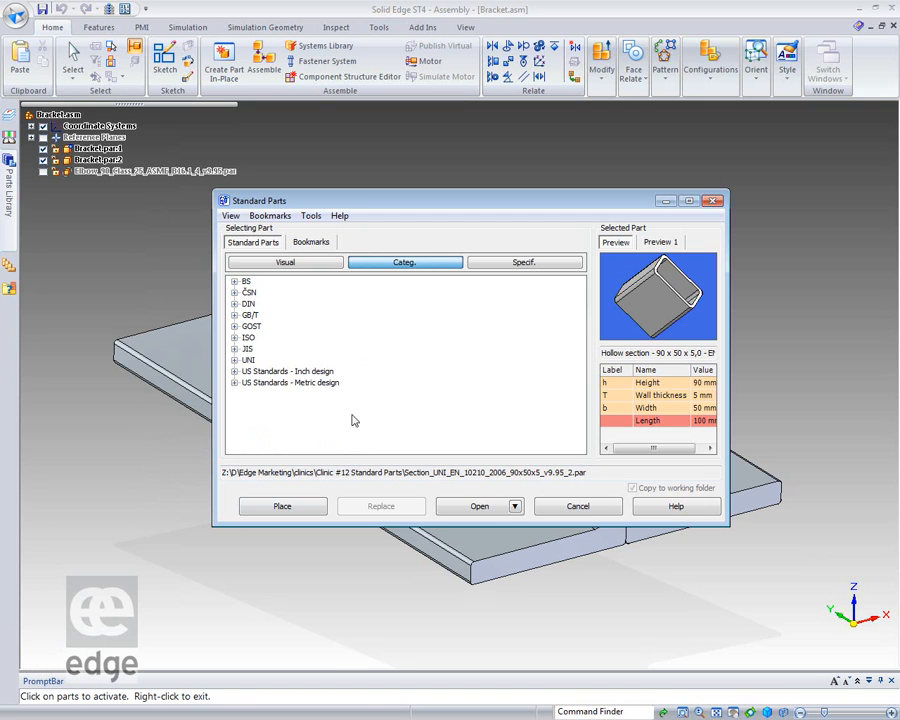
click(234, 304)
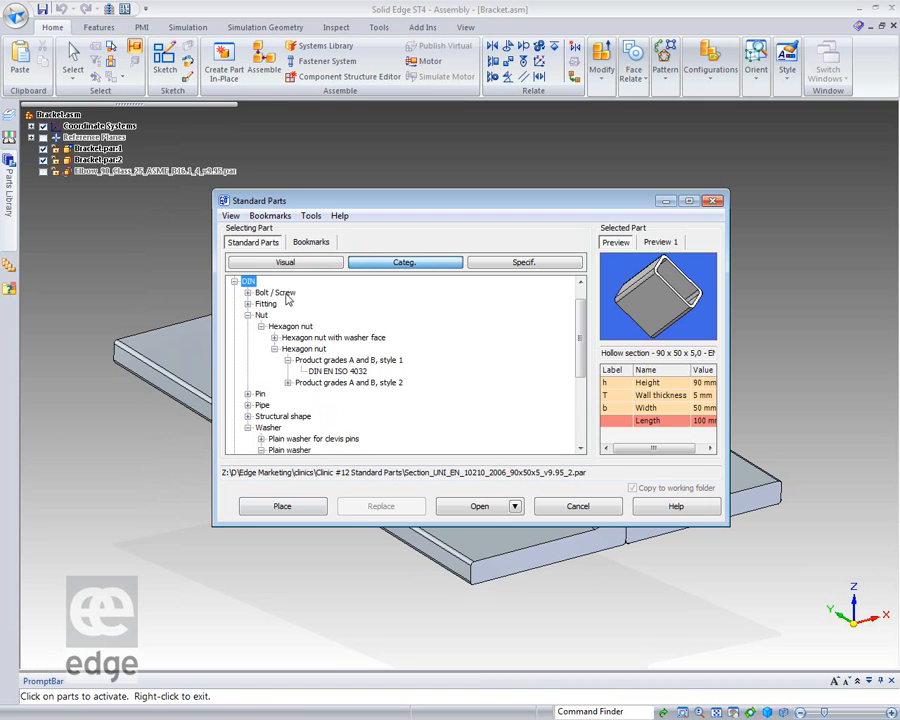
click(248, 293)
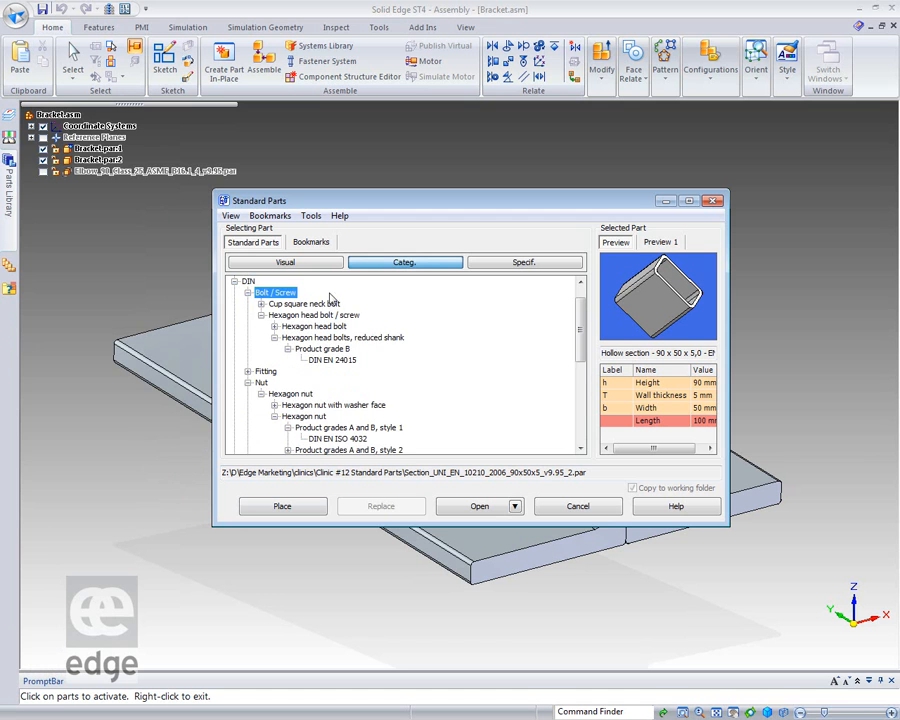
click(350, 360)
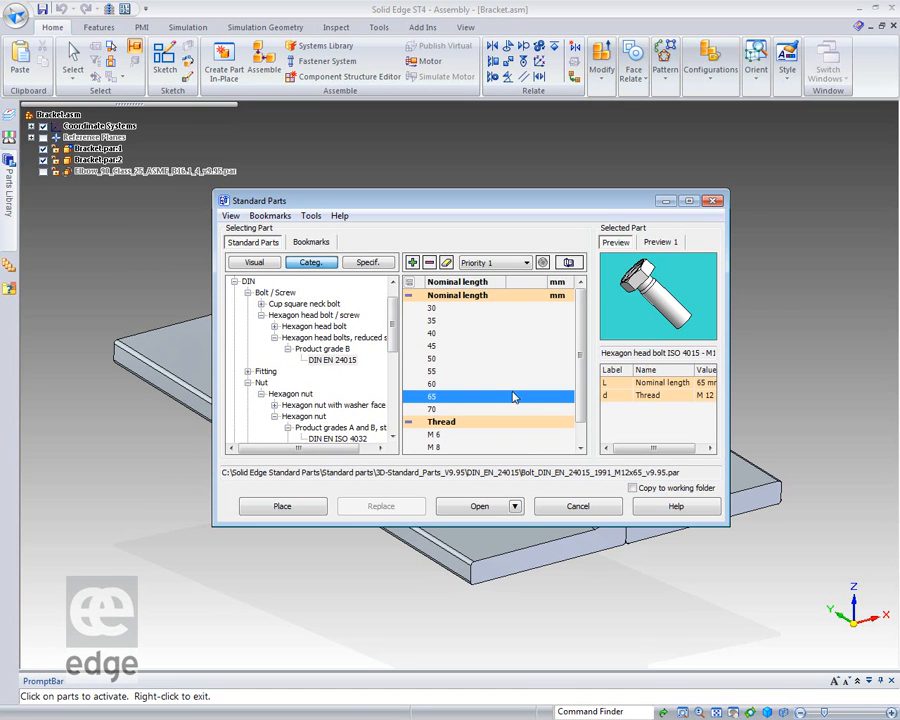
click(466, 374)
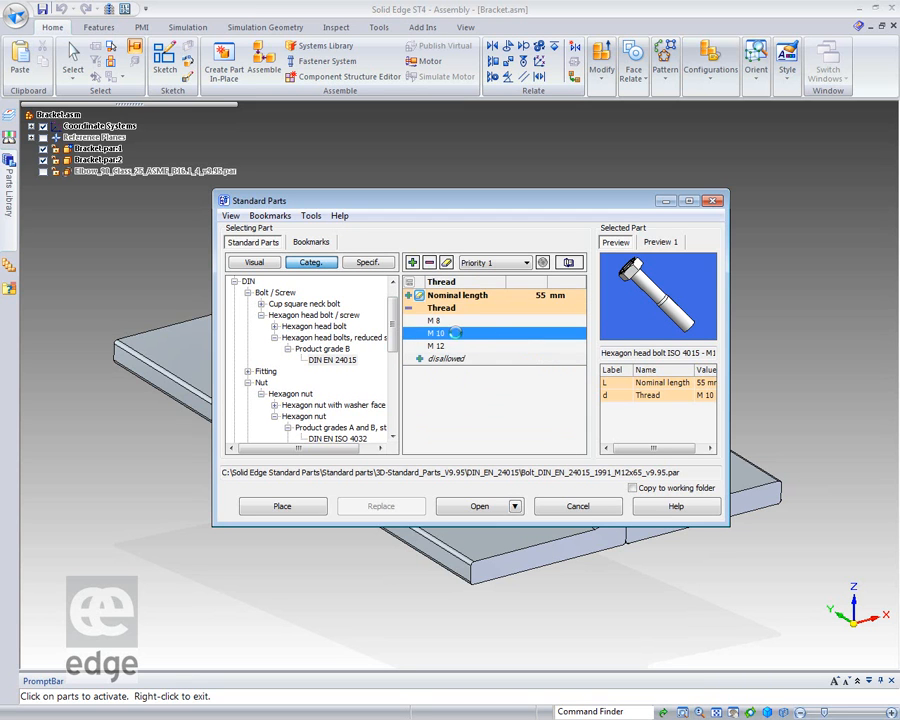
click(457, 338)
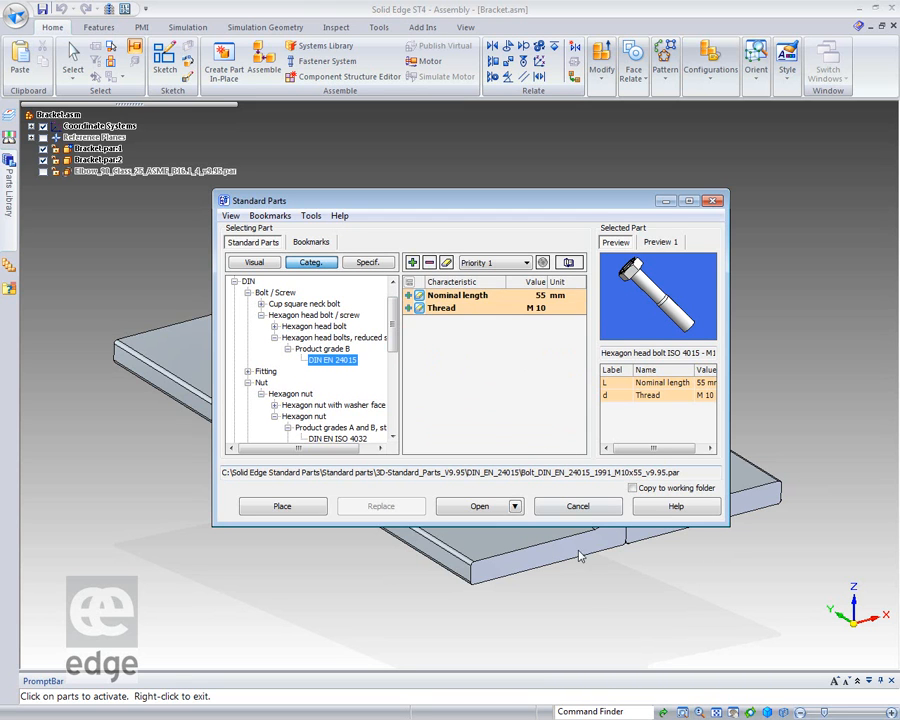
click(284, 507)
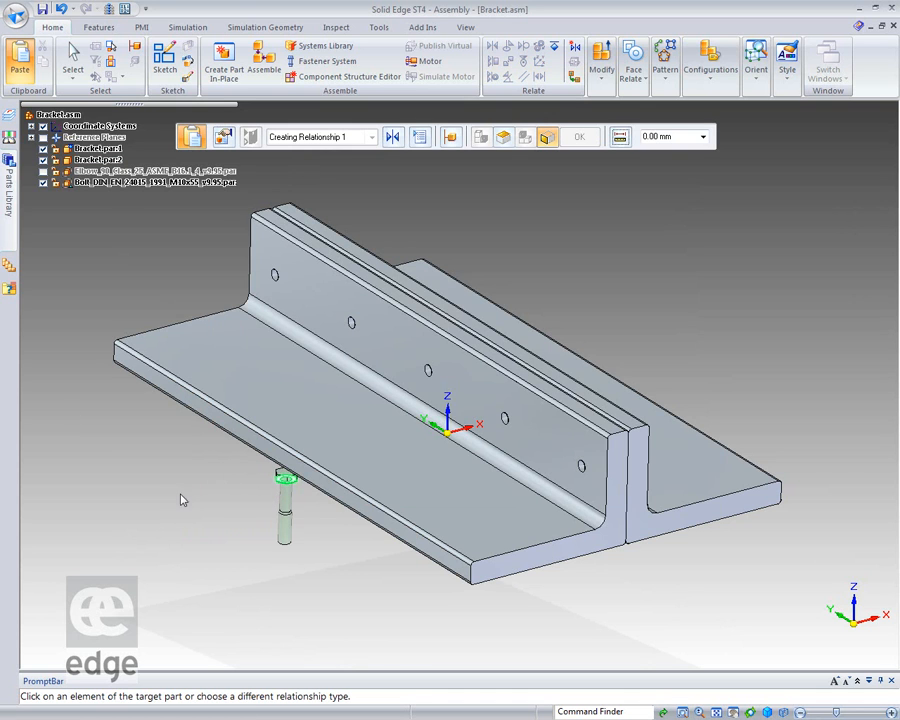
- Seat the bolt head against the bracket's upright face and align the bolt with the end hole nearest the front
click(536, 422)
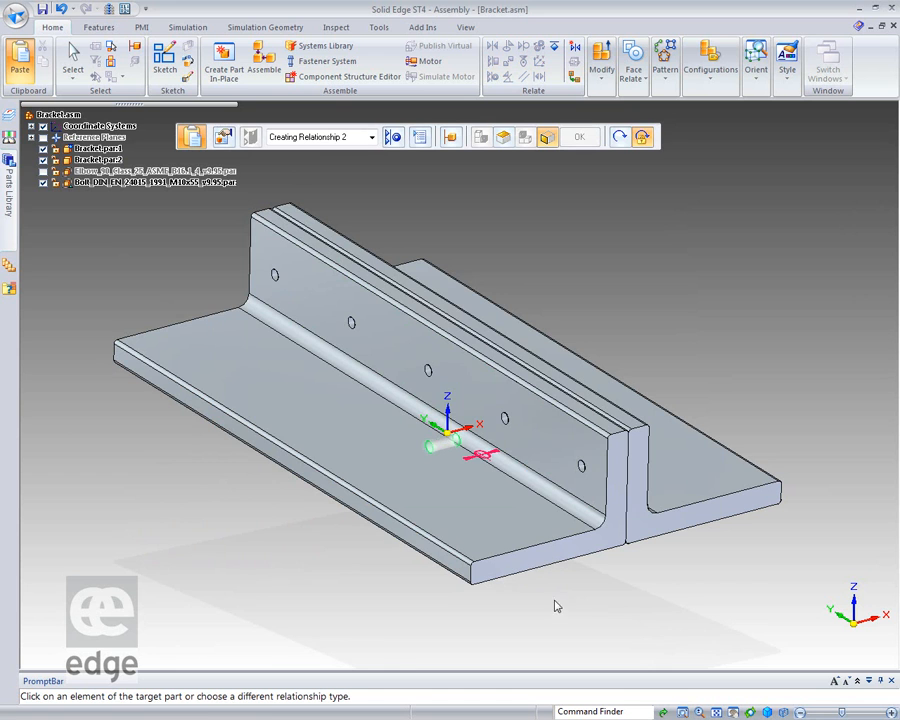
click(582, 465)
middle_drag(747, 617, 343, 588)
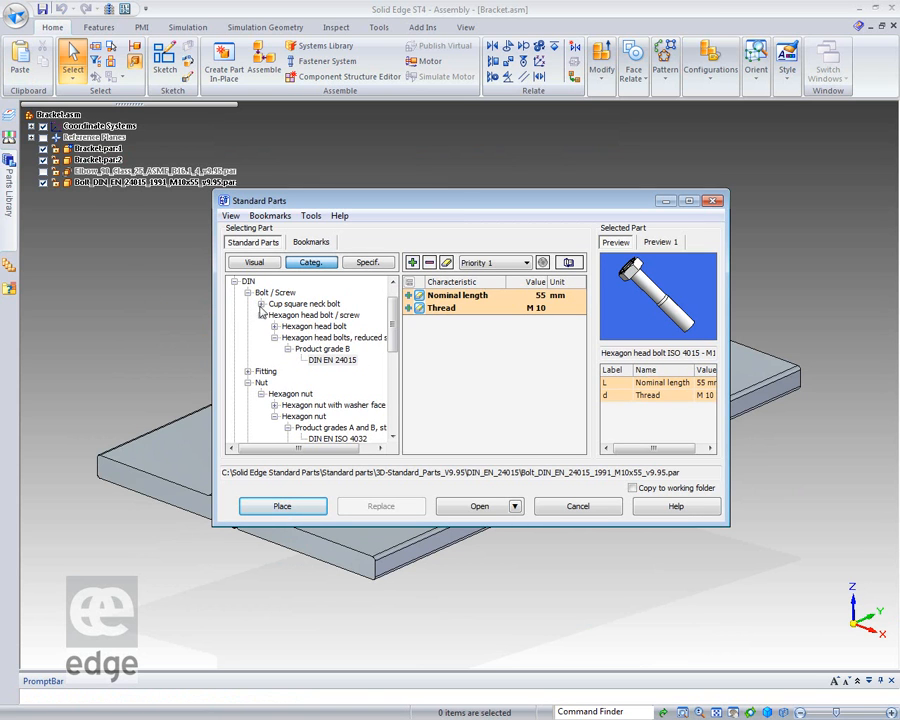
- Place a DIN EN ISO 7091 plain washer of nominal size 10 mm over the bolt shank, against the opposite bracket's upright face
click(248, 293)
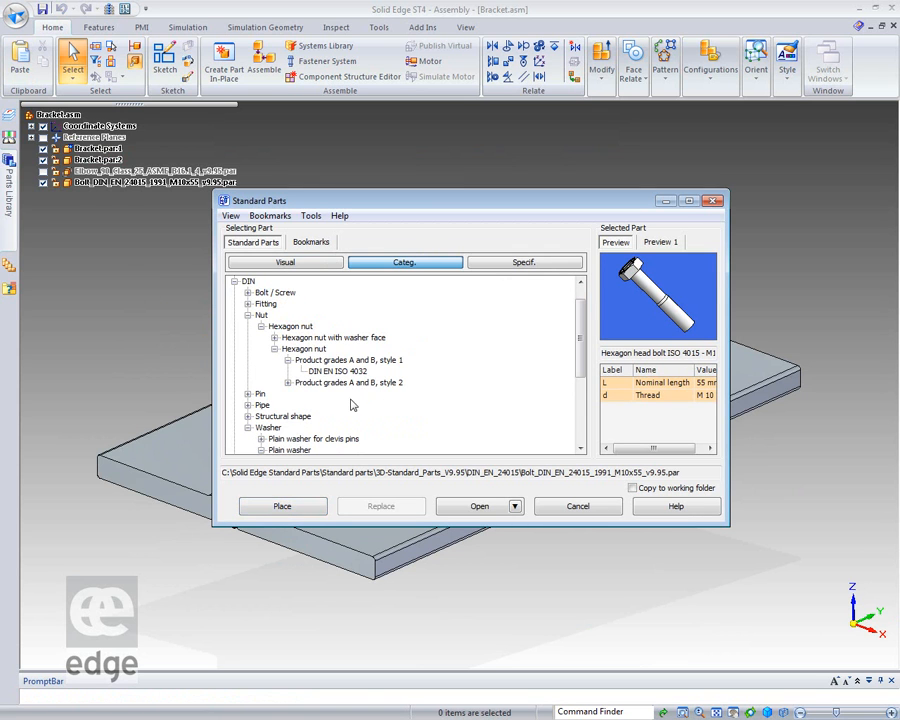
click(290, 451)
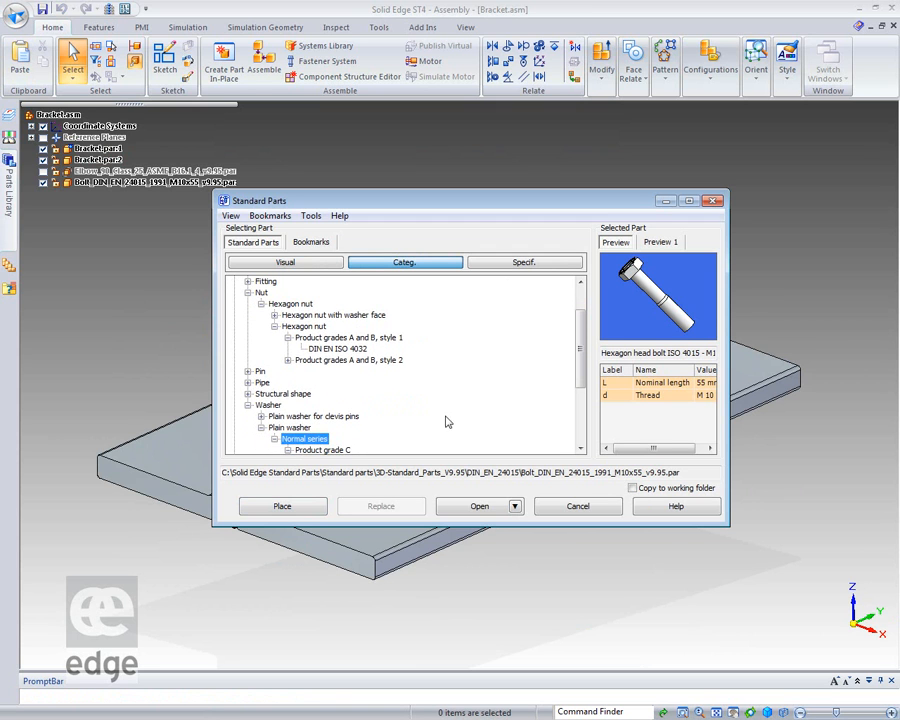
drag(582, 363, 582, 393)
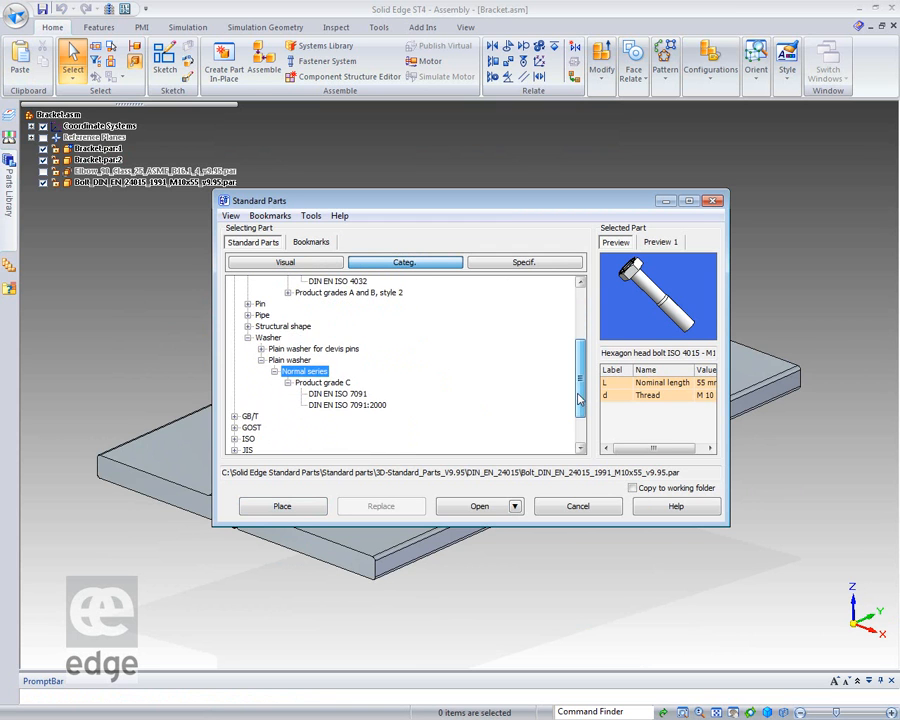
click(341, 392)
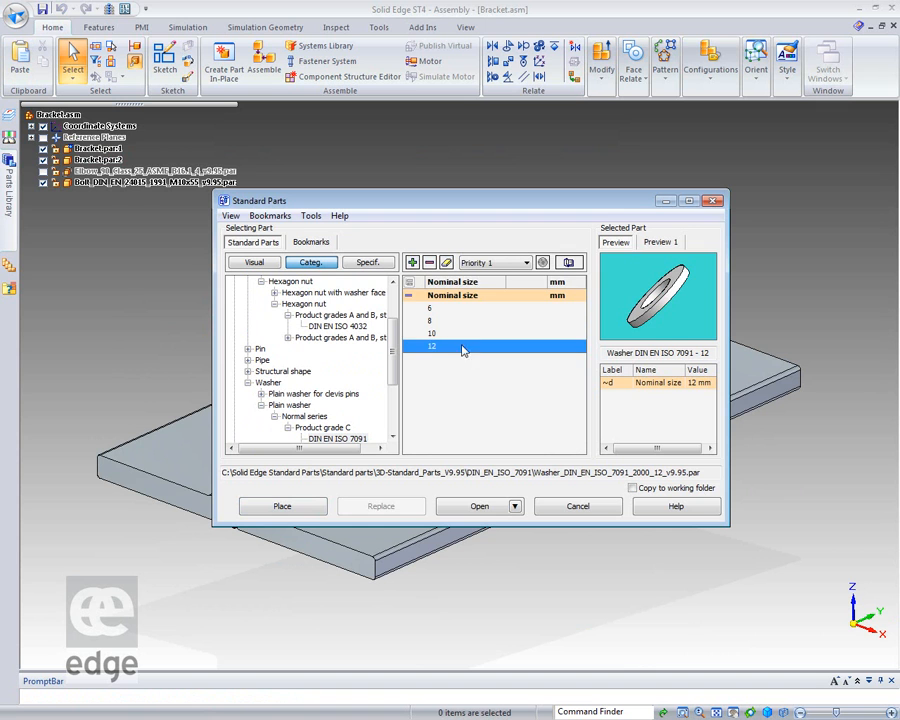
click(446, 334)
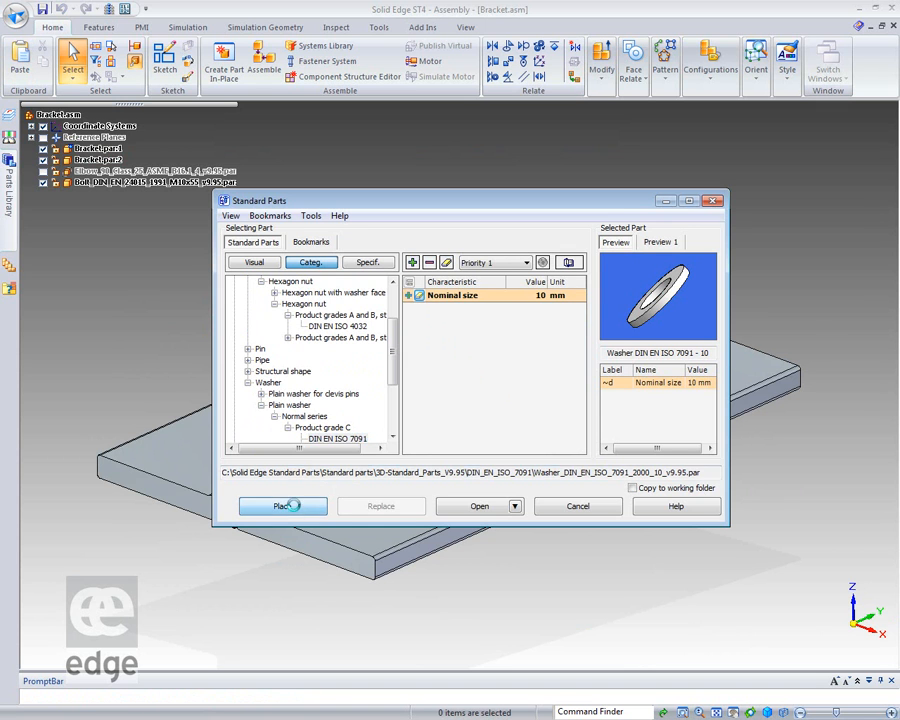
click(283, 505)
click(440, 410)
click(290, 458)
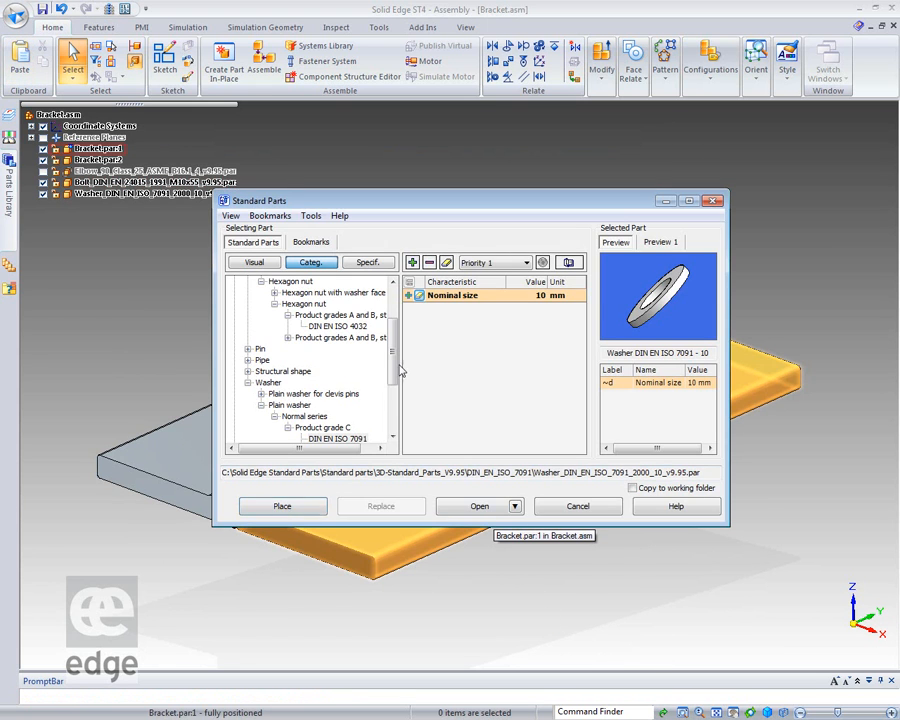
- Place a DIN EN ISO 4032 hexagon nut with M 10 thread on the bolt against the washer, and dismiss the library
click(336, 326)
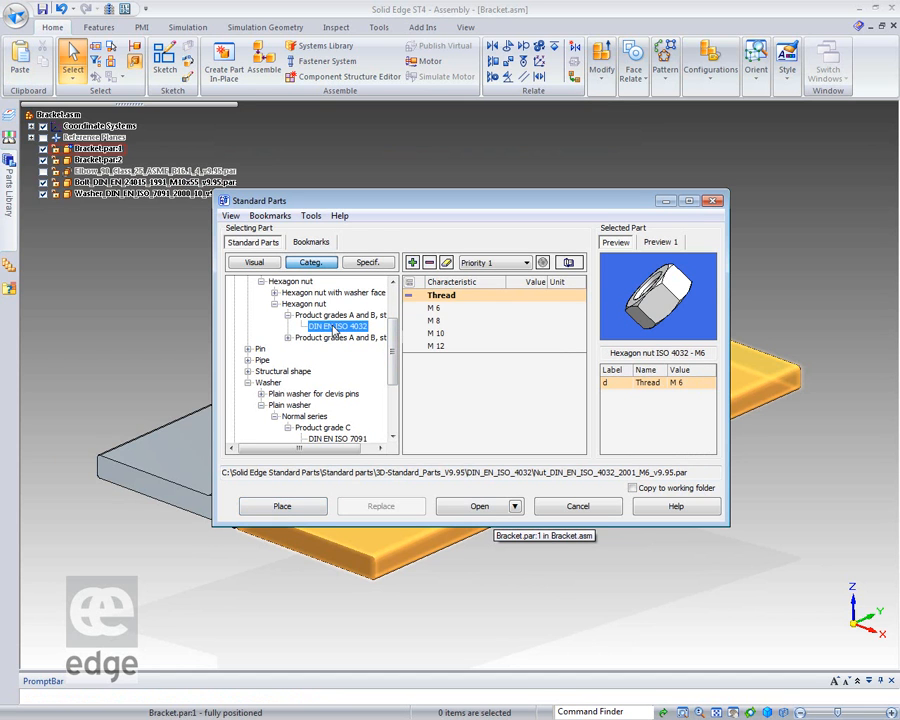
click(457, 333)
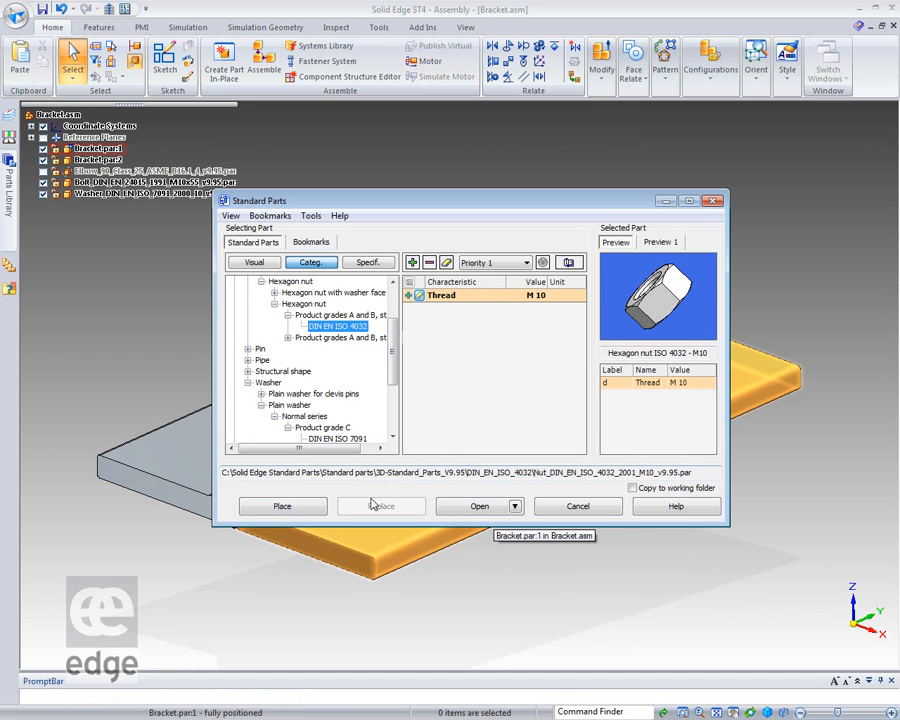
click(294, 506)
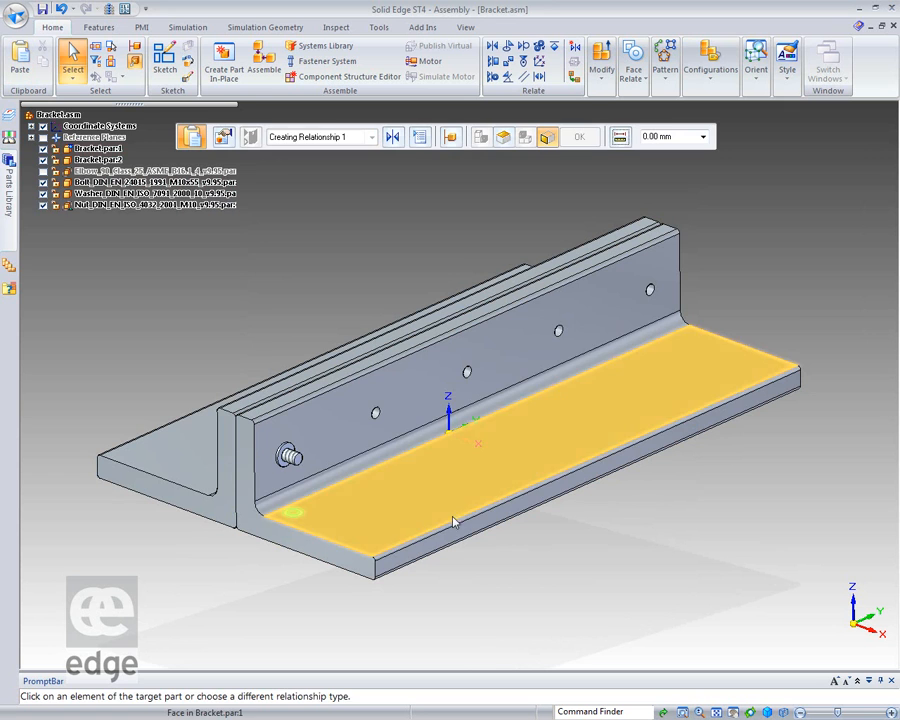
click(282, 466)
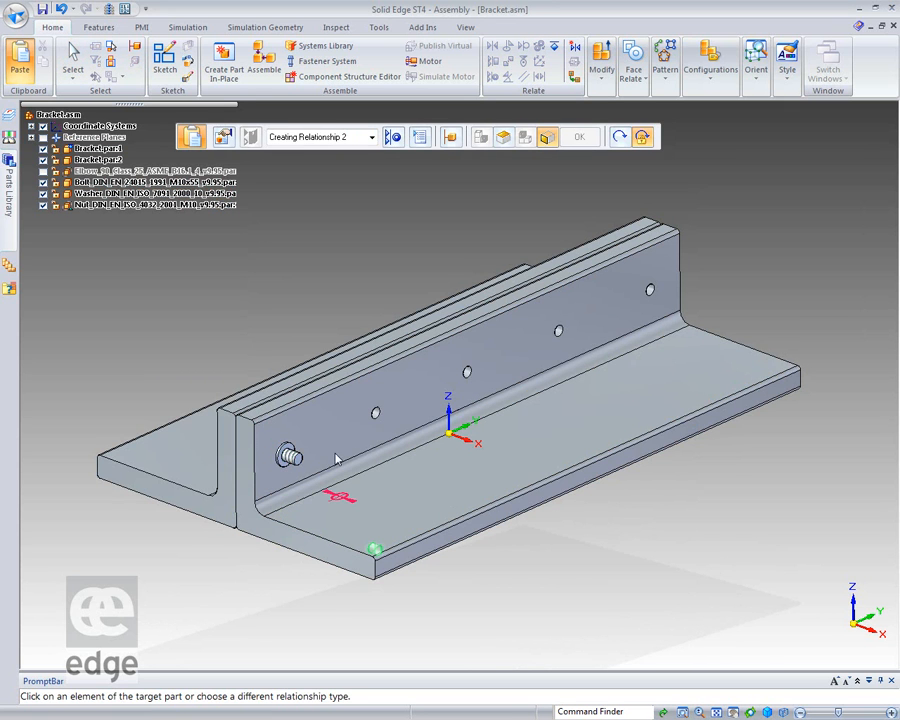
click(298, 452)
middle_drag(591, 589, 751, 585)
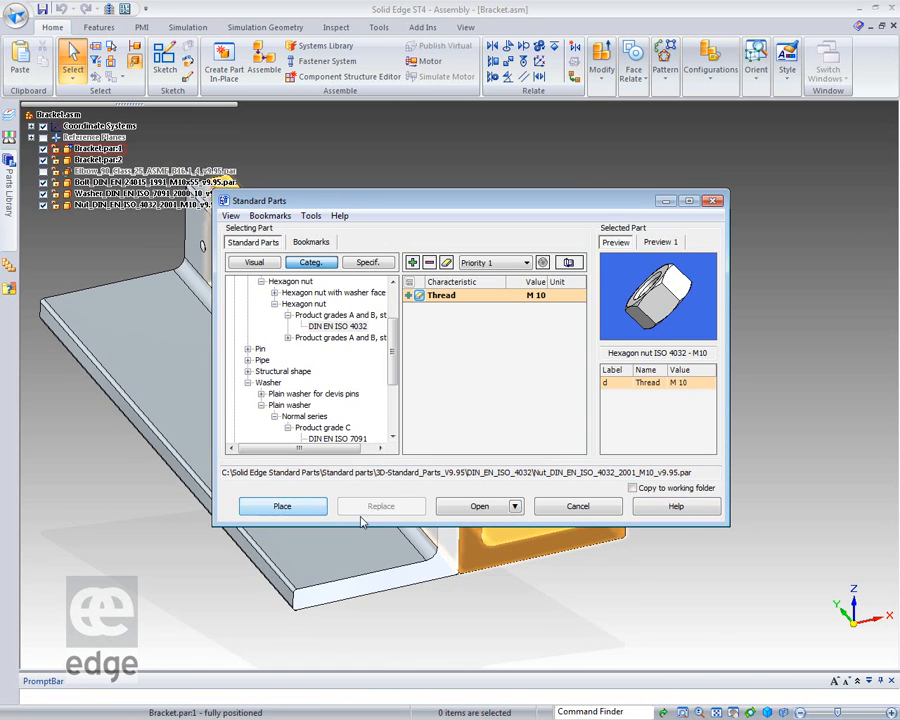
click(578, 506)
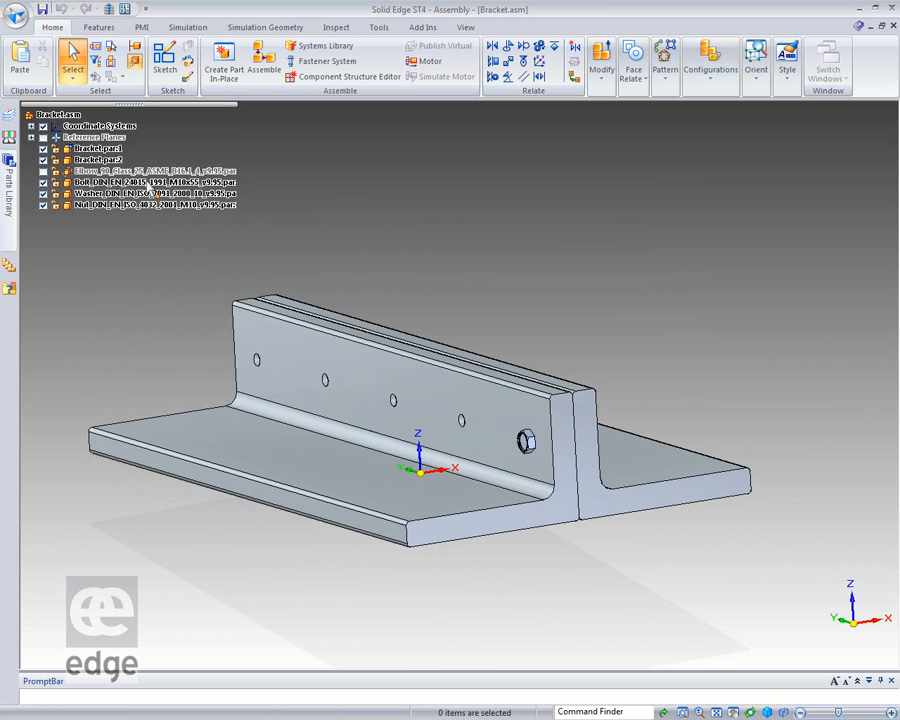
- Delete the hidden elbow, the bolt, the washer and the nut from the bracket assembly
click(144, 172)
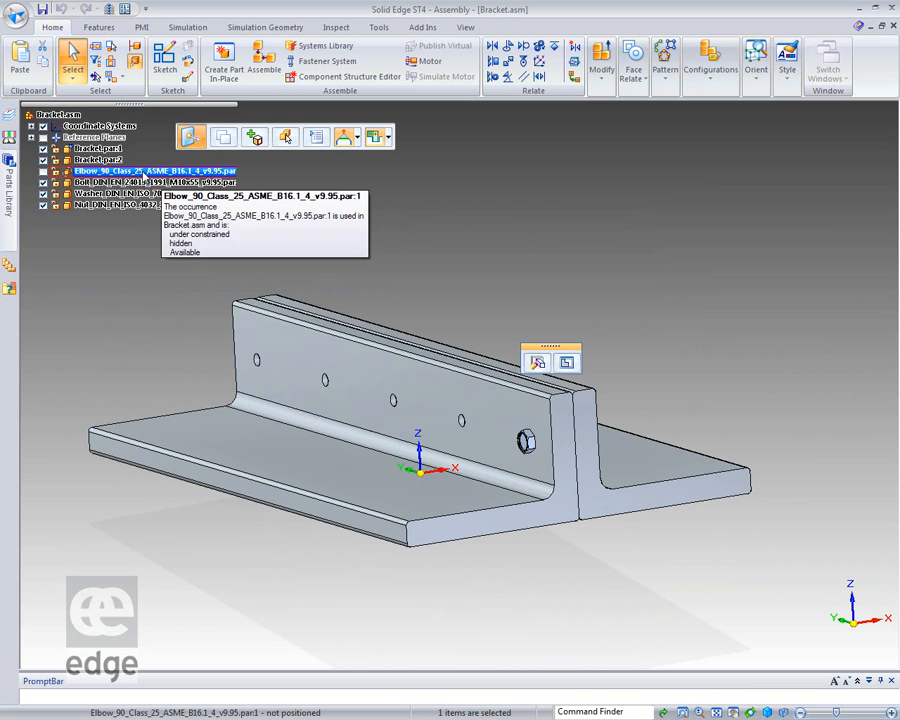
shift+click(116, 205)
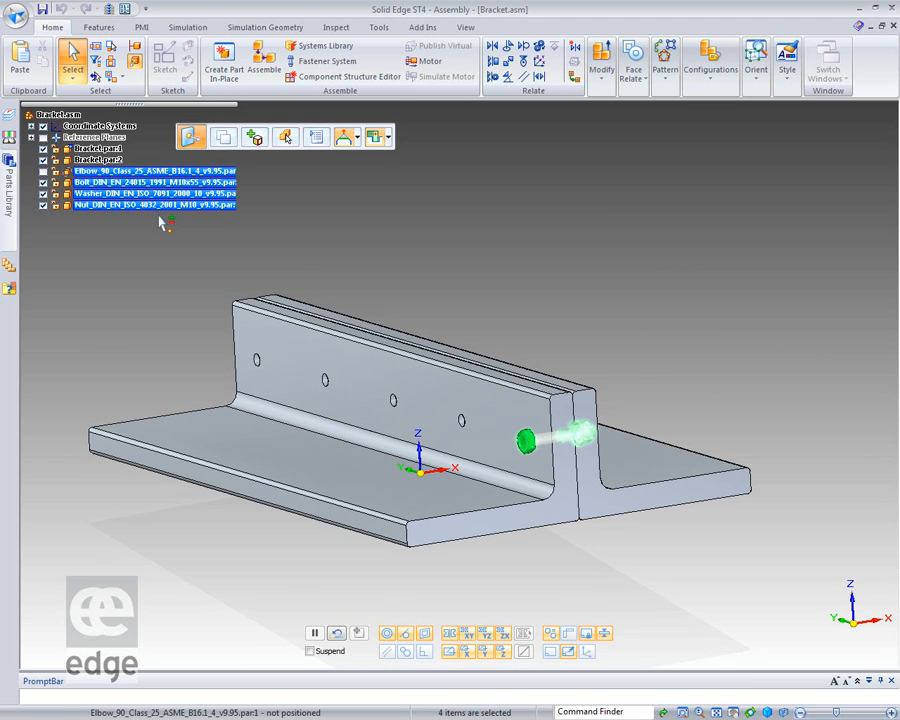
key(Delete)
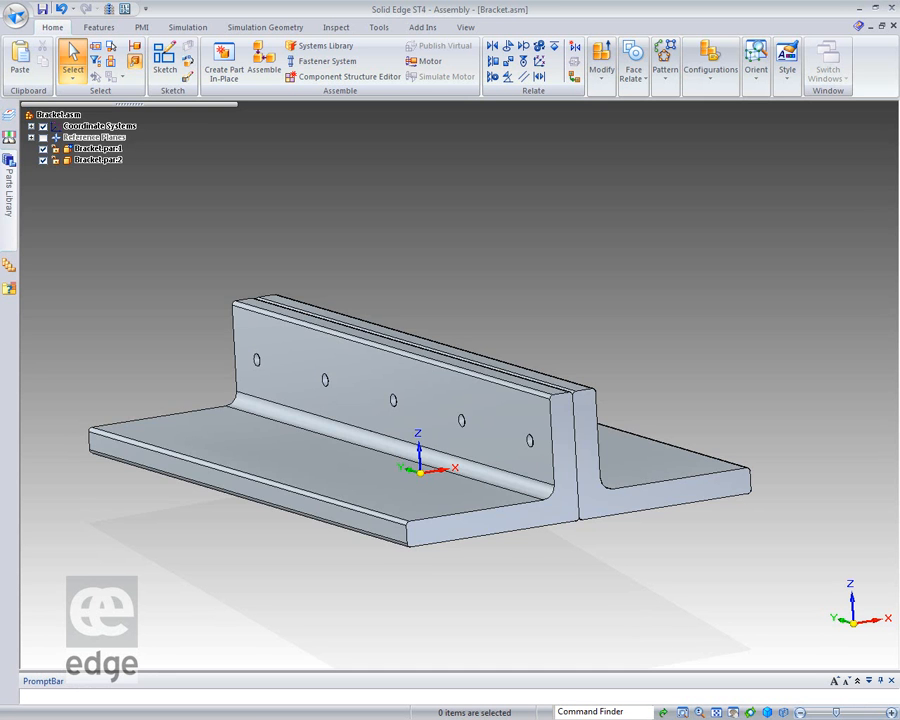
scroll(506, 210, up, 3)
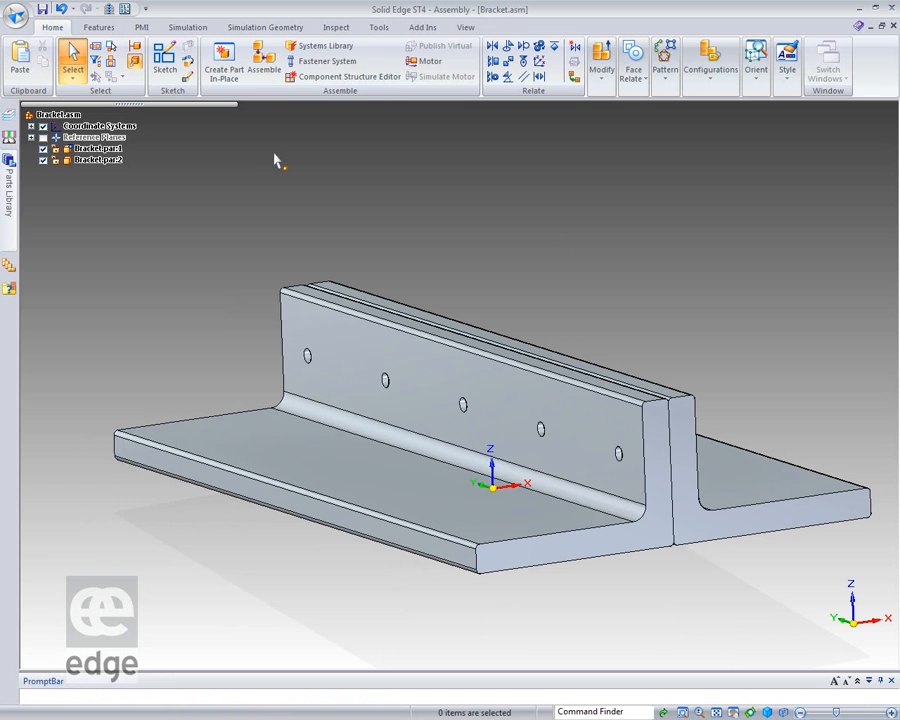
- Start a Fastener System on all holes of the bracket's upright face, with a hole on the opposite bracket's face as the bottom hole
click(324, 64)
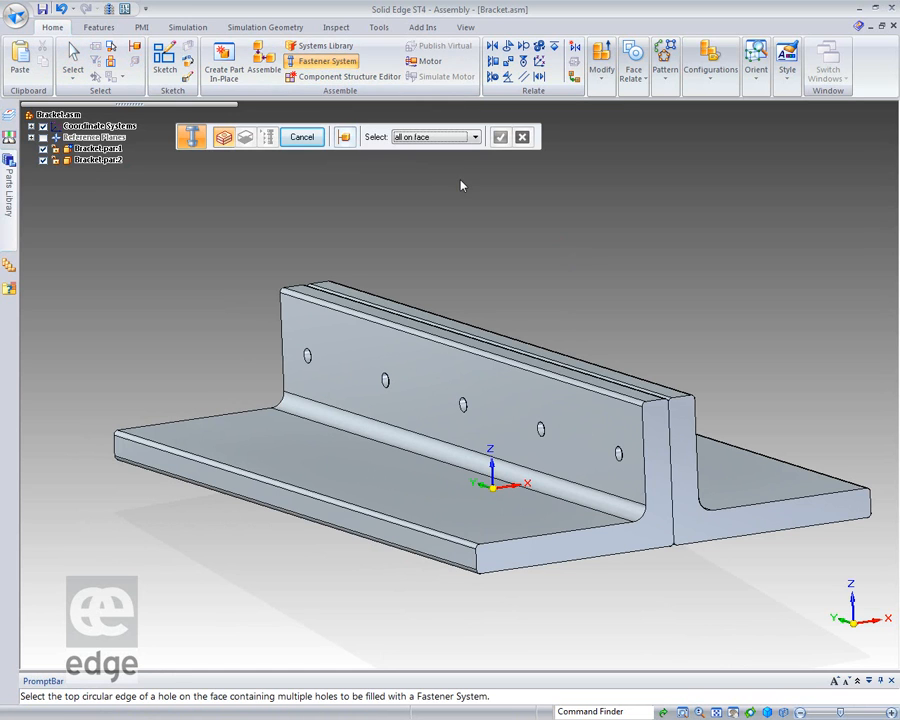
click(474, 137)
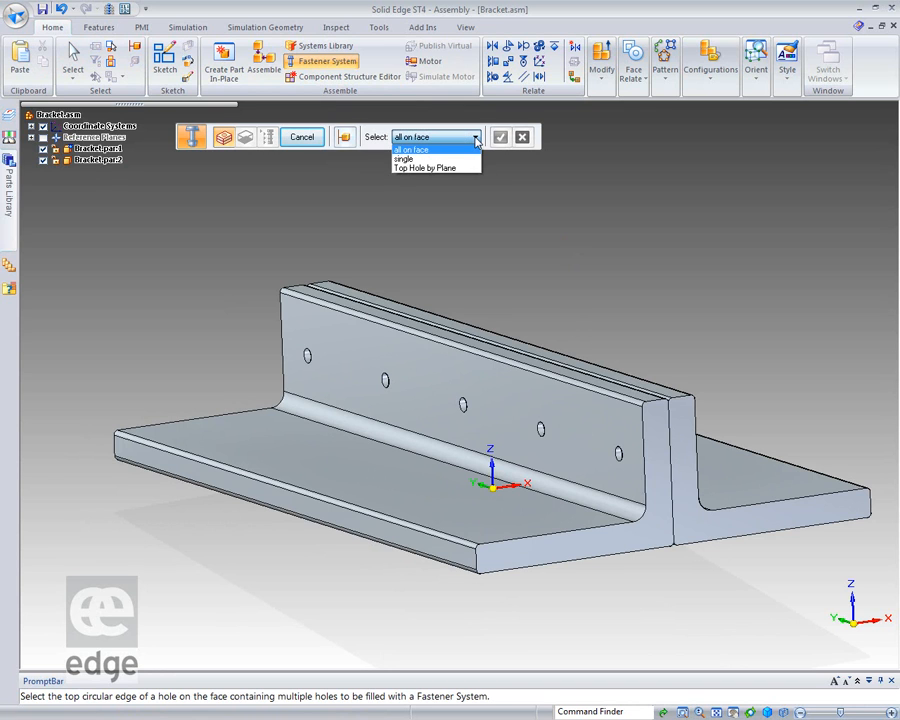
click(415, 151)
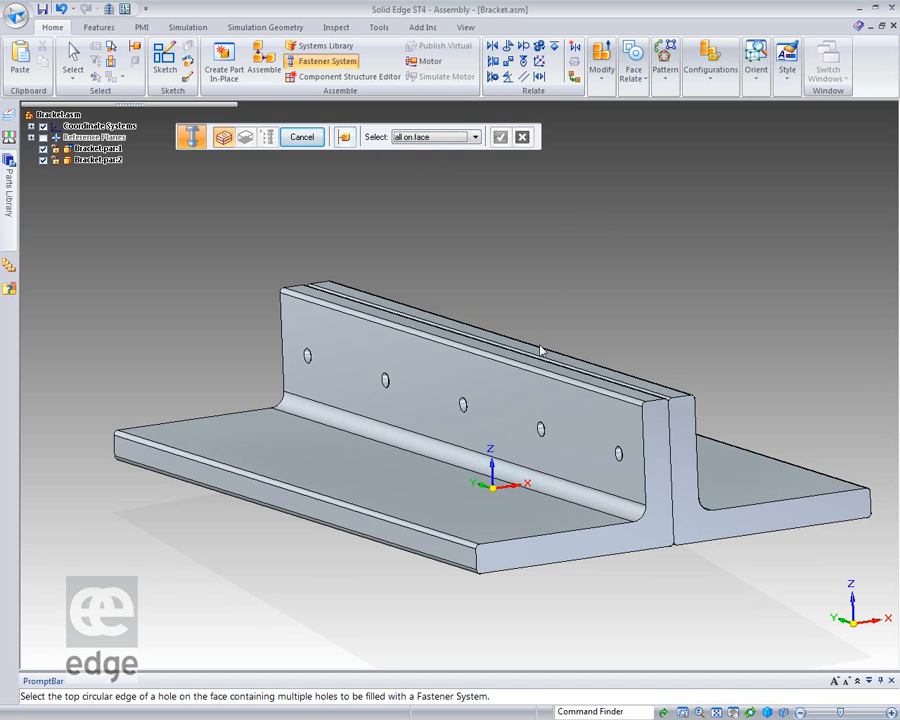
click(616, 455)
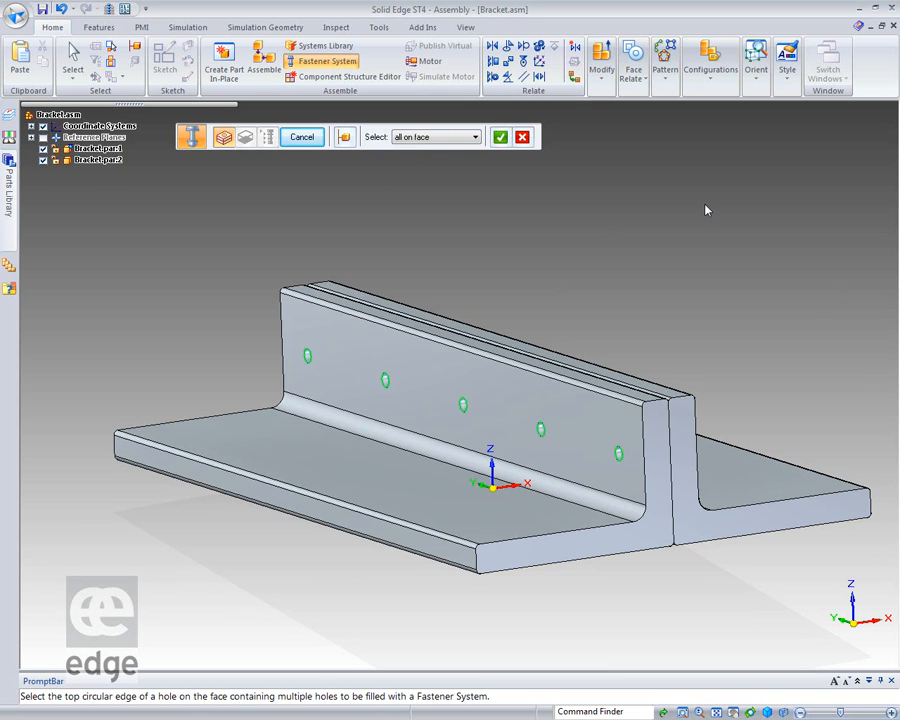
click(500, 137)
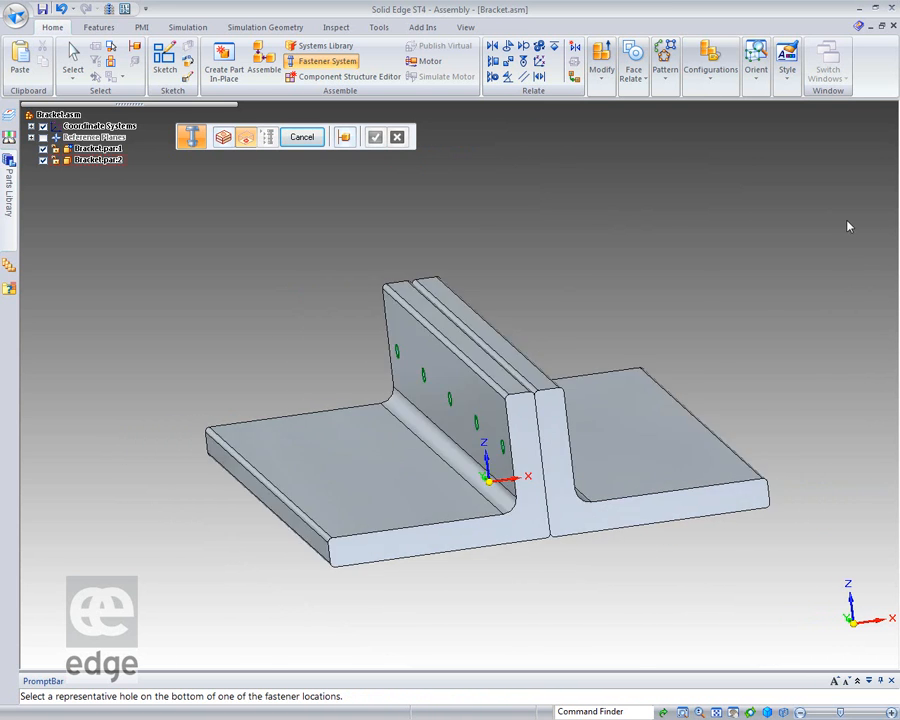
click(493, 386)
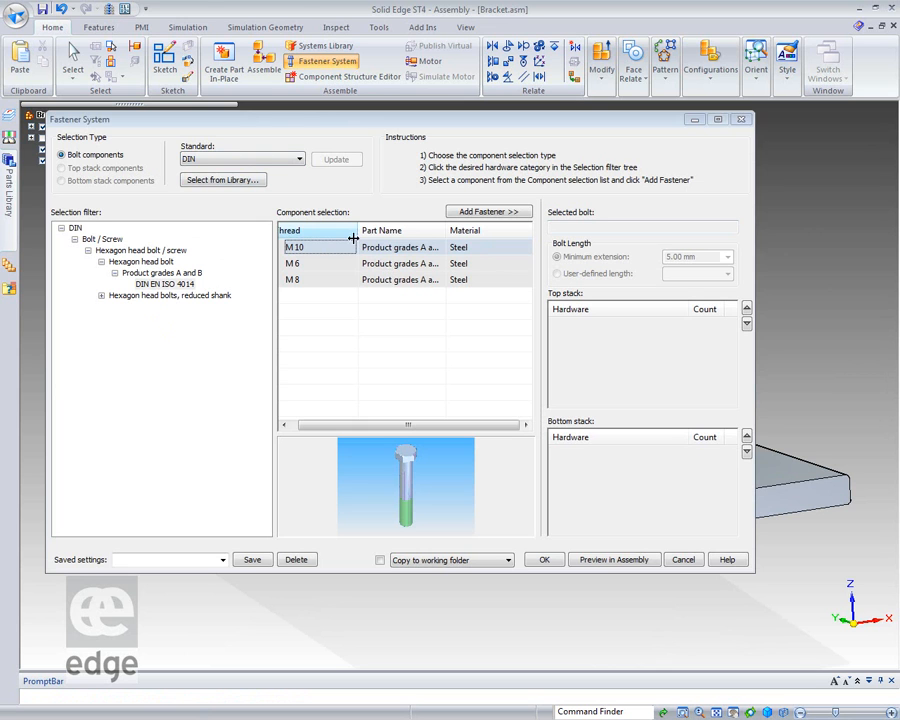
- Add the M 10 steel product grade B hexagon head bolt DIN EN 24015 as the fastener system's bolt
drag(356, 232, 333, 232)
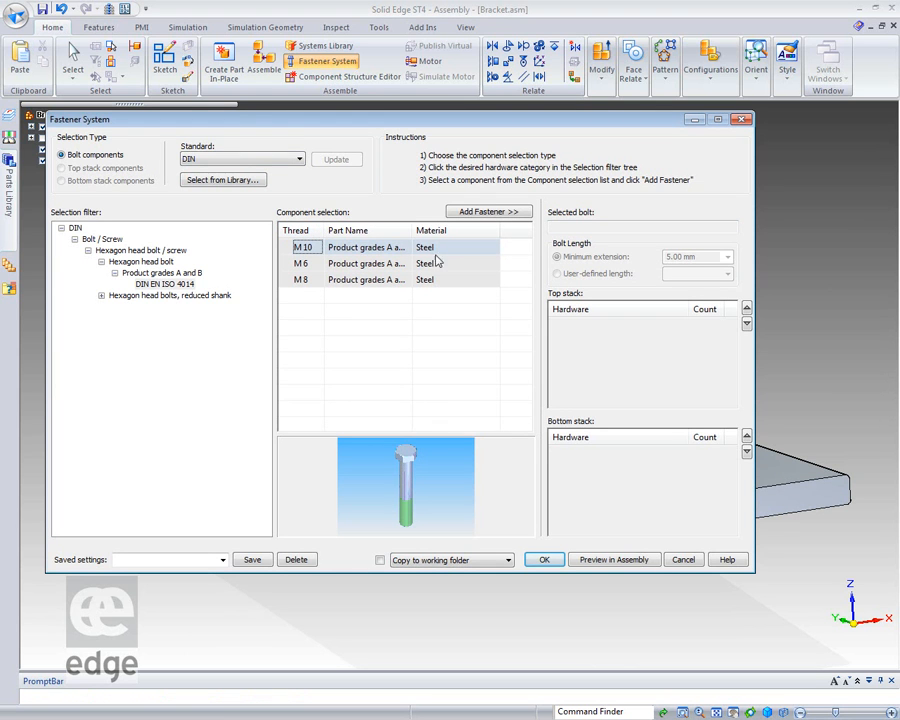
drag(413, 232, 495, 241)
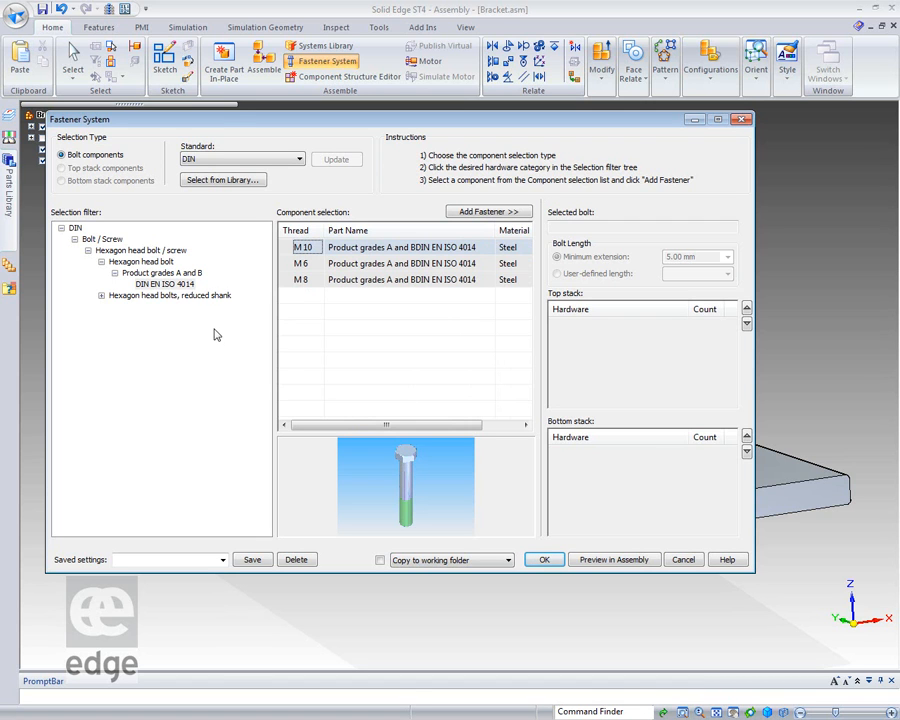
click(148, 251)
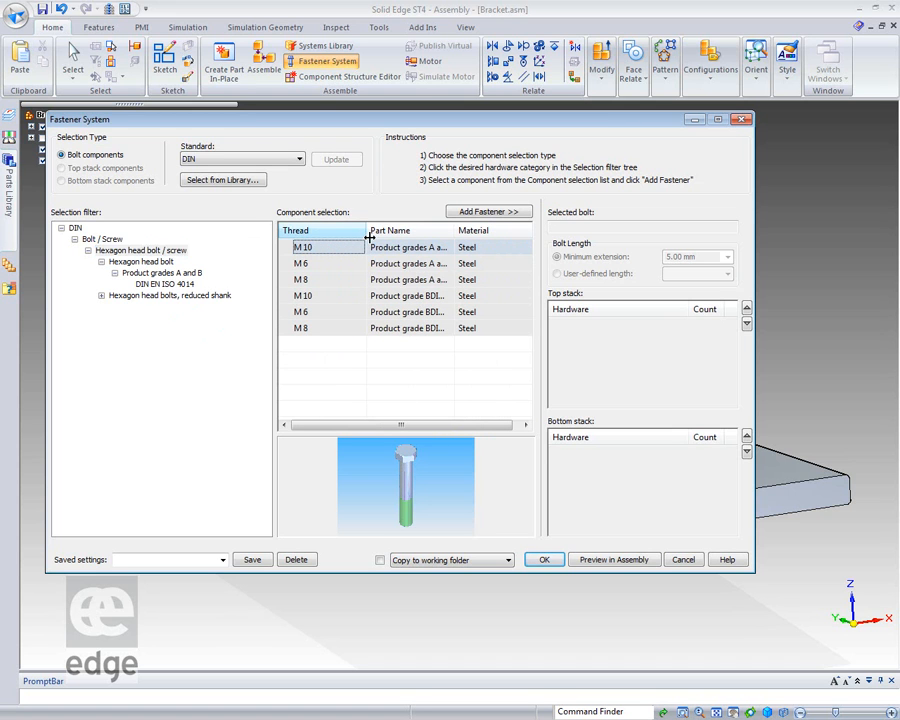
drag(368, 237, 318, 237)
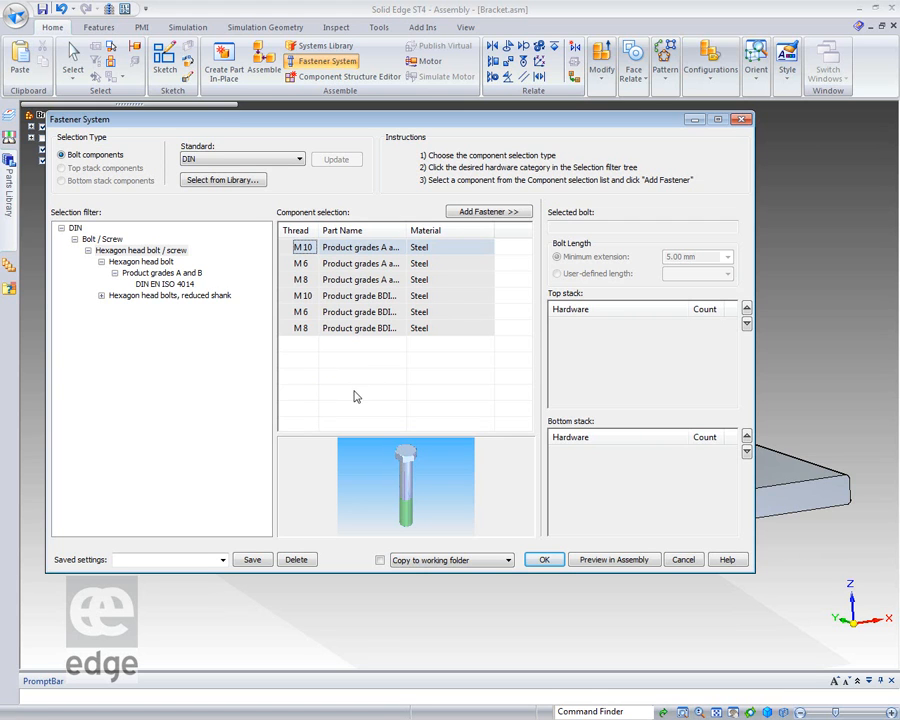
click(303, 298)
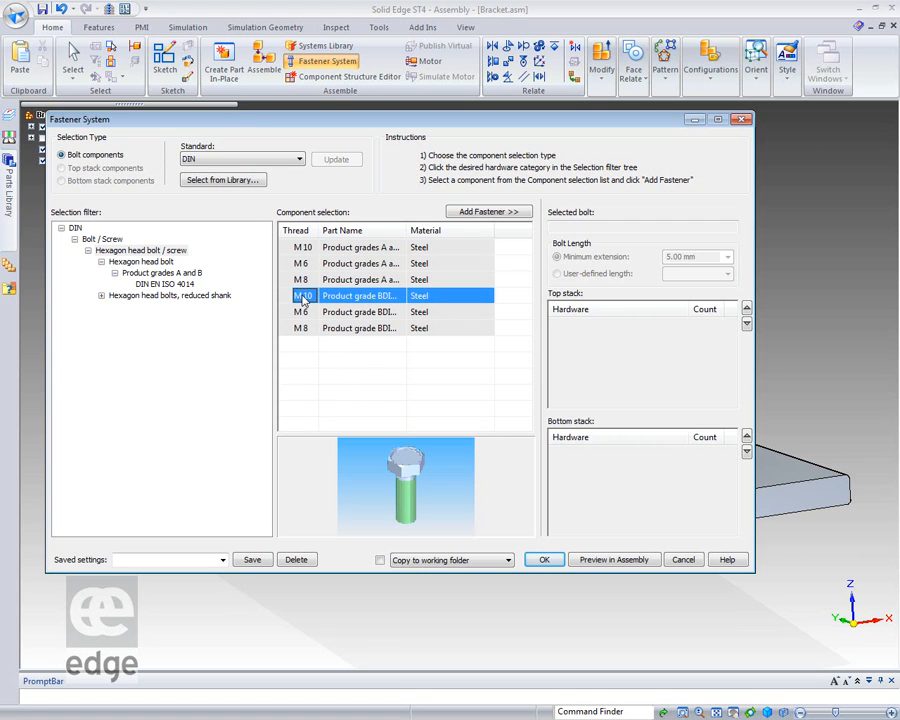
click(474, 213)
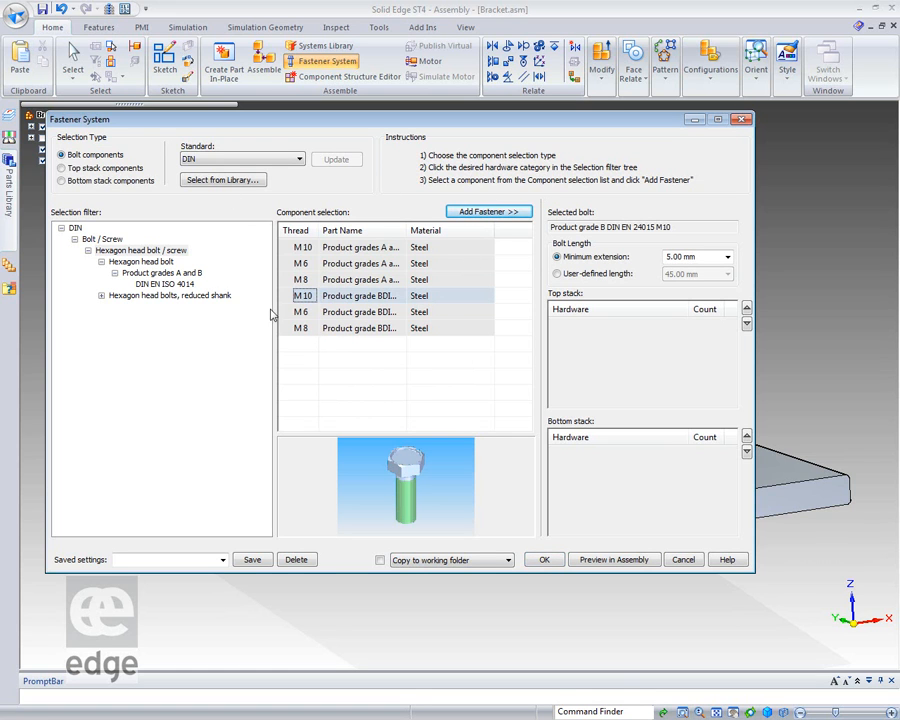
- Add a DIN EN ISO 7091 plain washer of nominal size 10 to the top stack
click(60, 168)
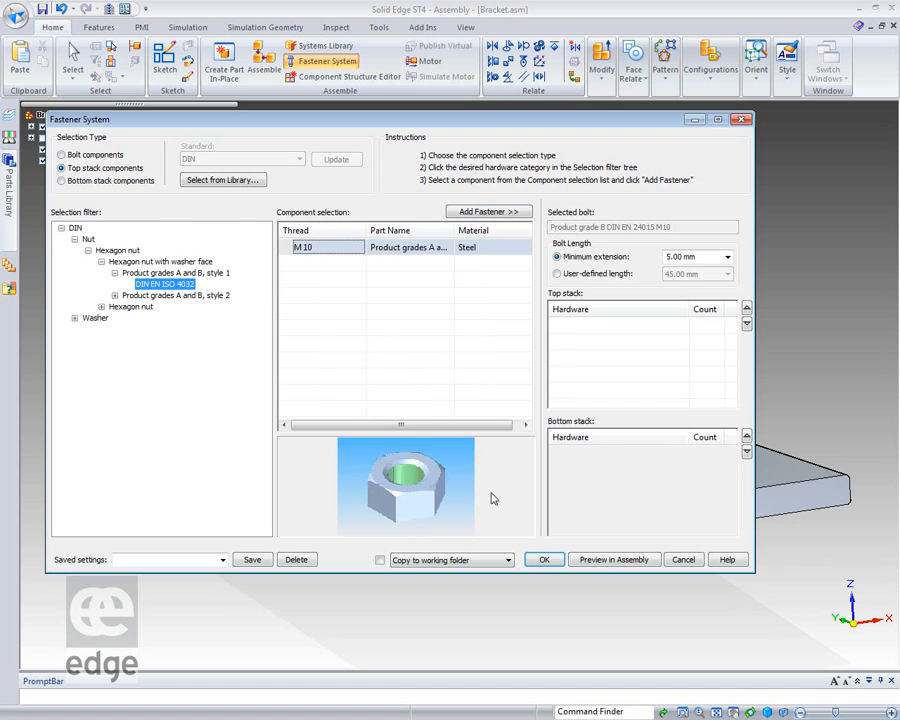
click(74, 318)
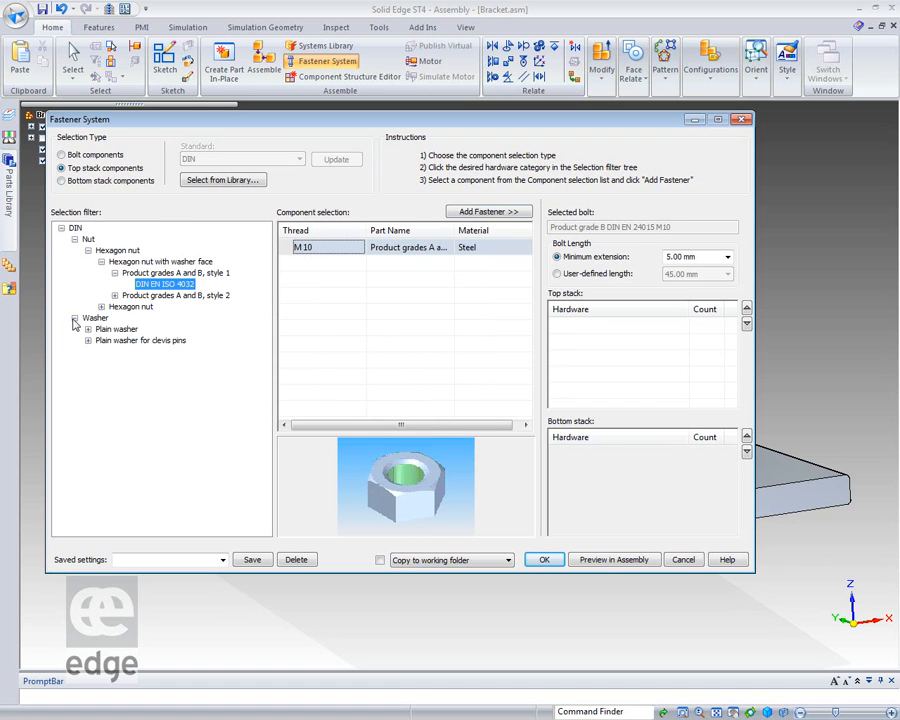
click(88, 329)
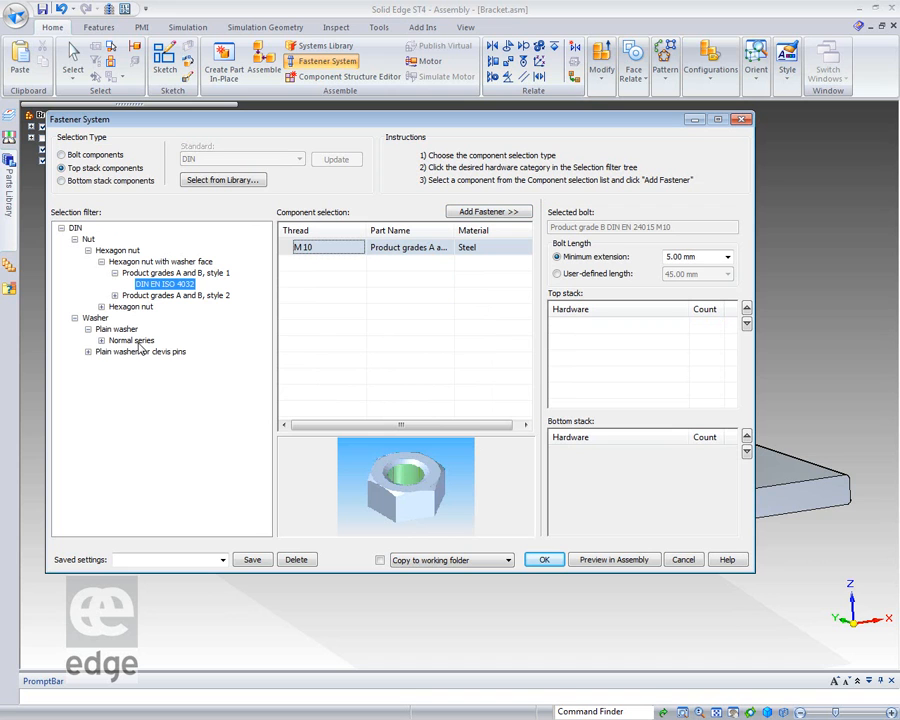
click(101, 340)
click(148, 352)
double_click(148, 352)
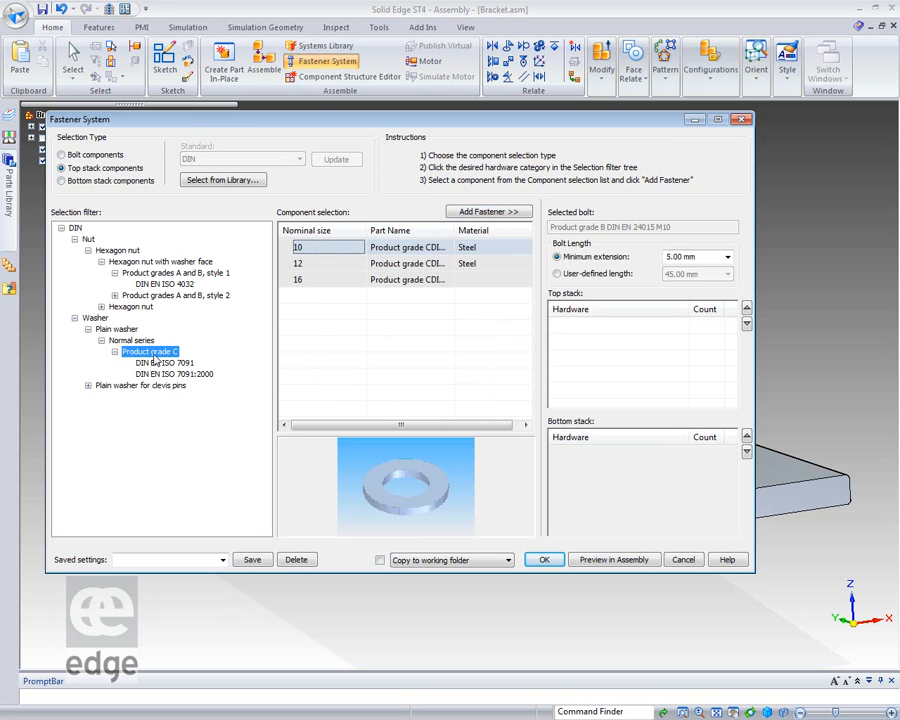
click(165, 363)
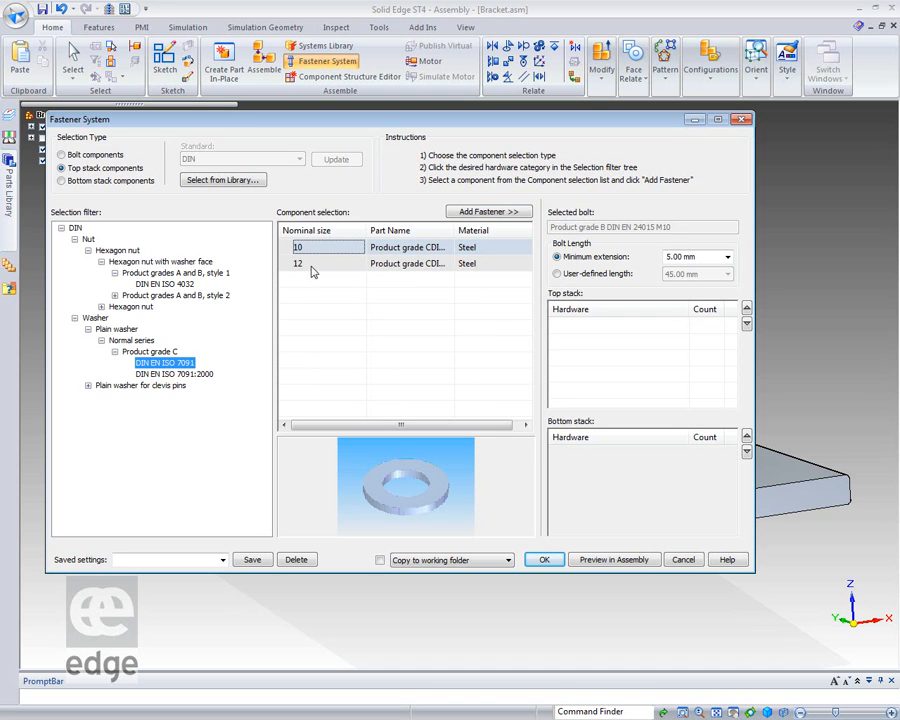
click(480, 212)
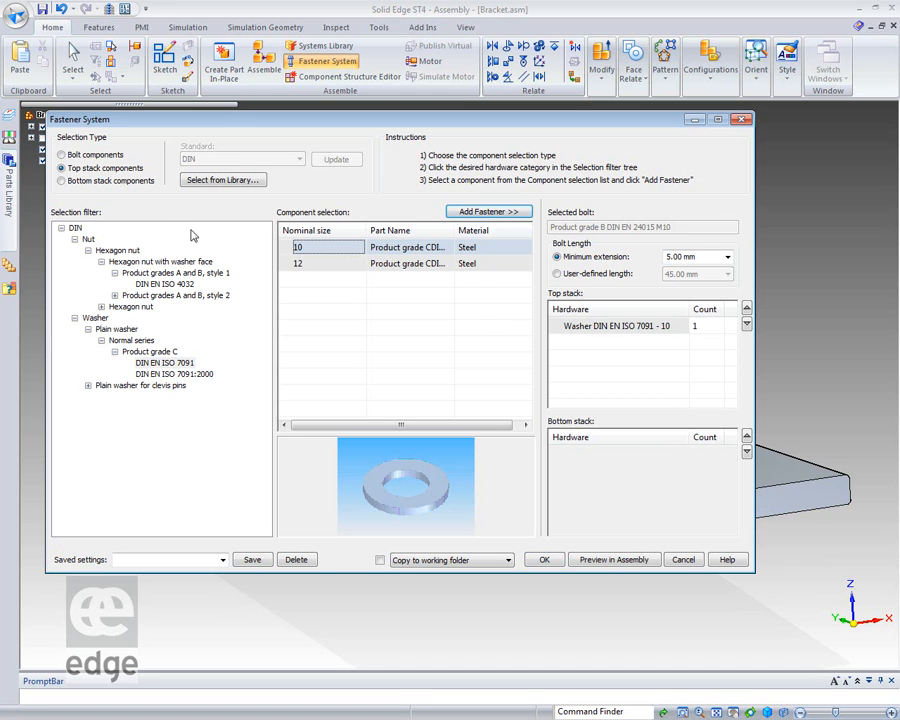
- Add a DIN EN ISO 7091 plain washer of nominal size 10 to the bottom stack
click(61, 181)
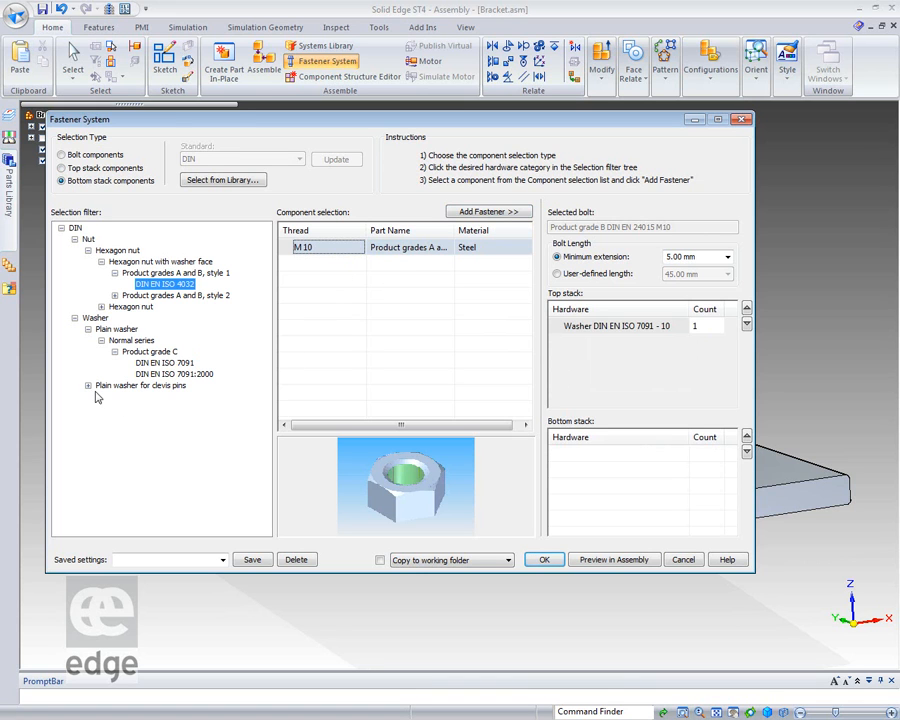
click(164, 362)
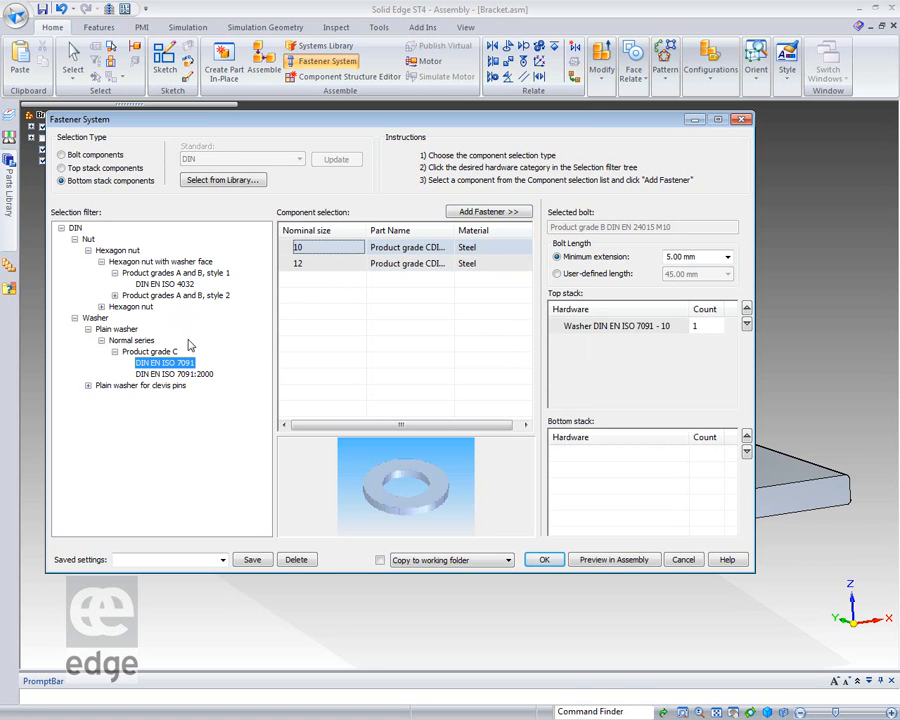
click(484, 212)
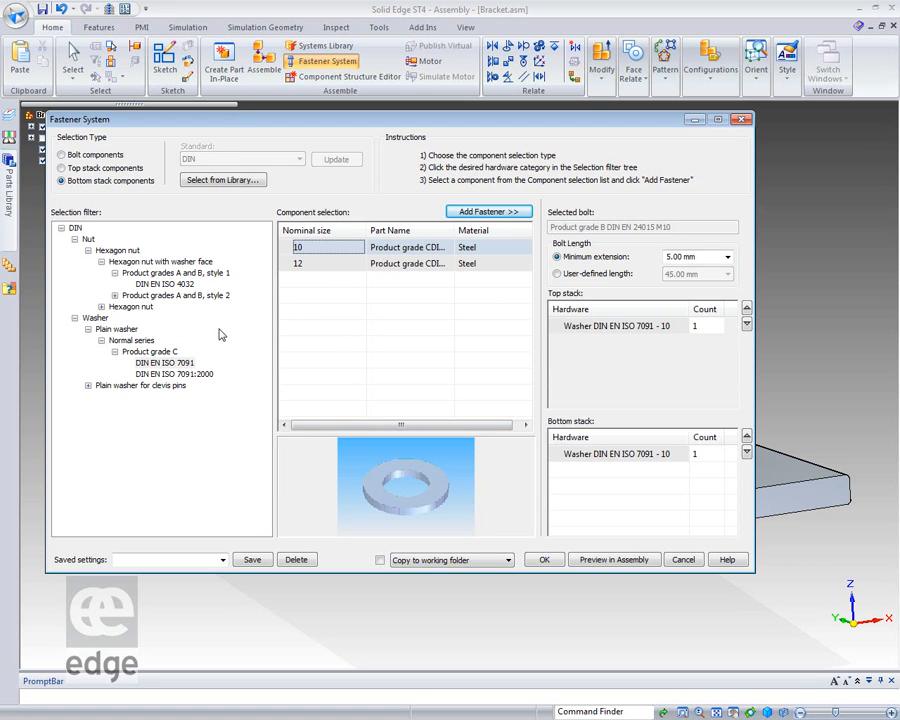
- Add a DIN EN ISO 4033 hexagon nut, product grades A and B, style 2, with M 10 thread to the bottom stack
double_click(124, 307)
click(128, 318)
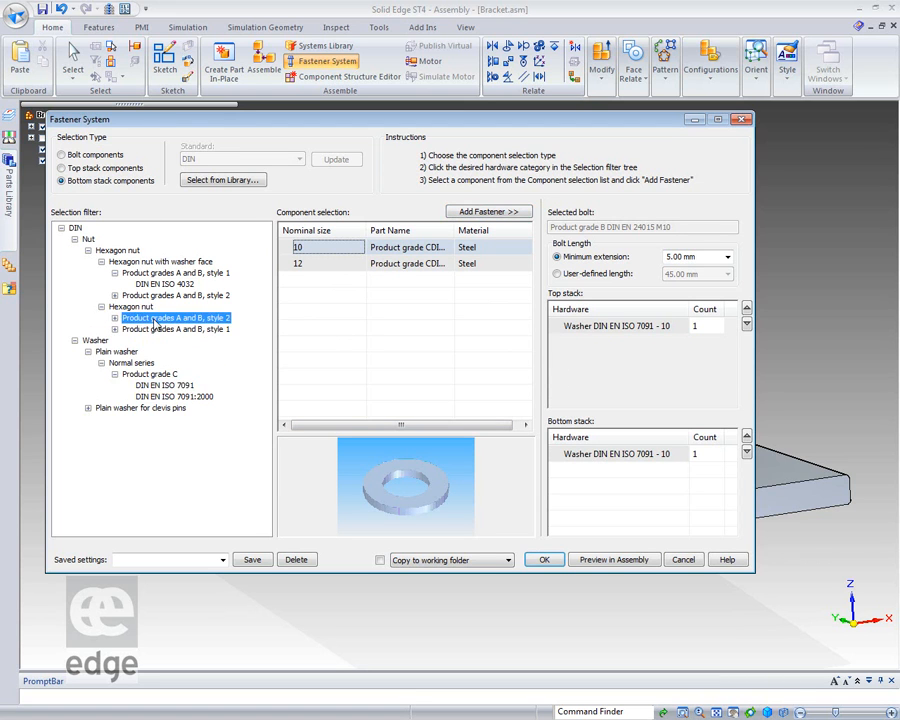
double_click(128, 318)
click(172, 329)
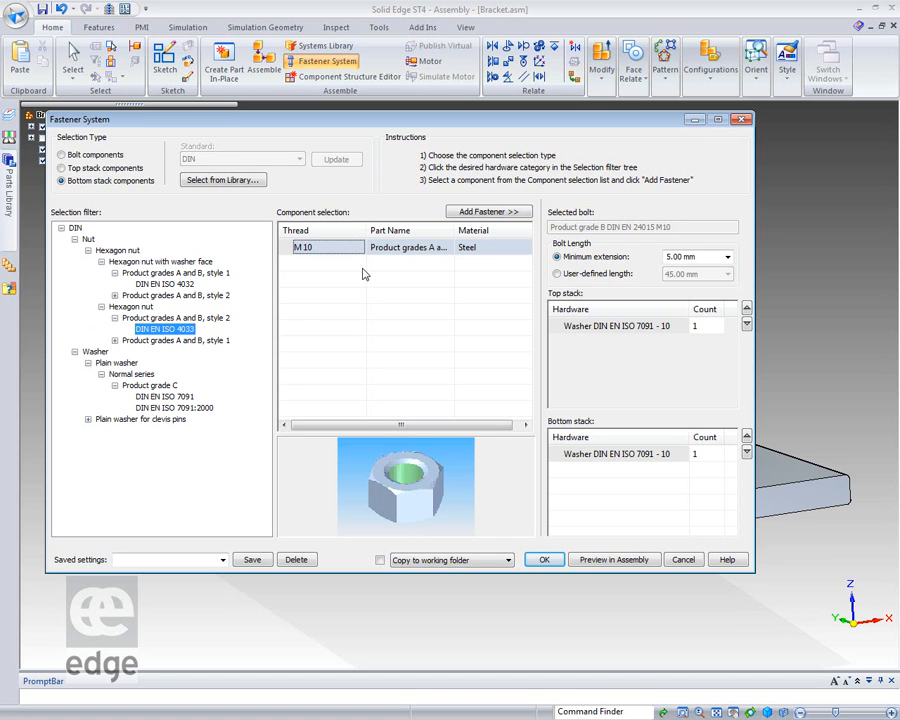
click(488, 211)
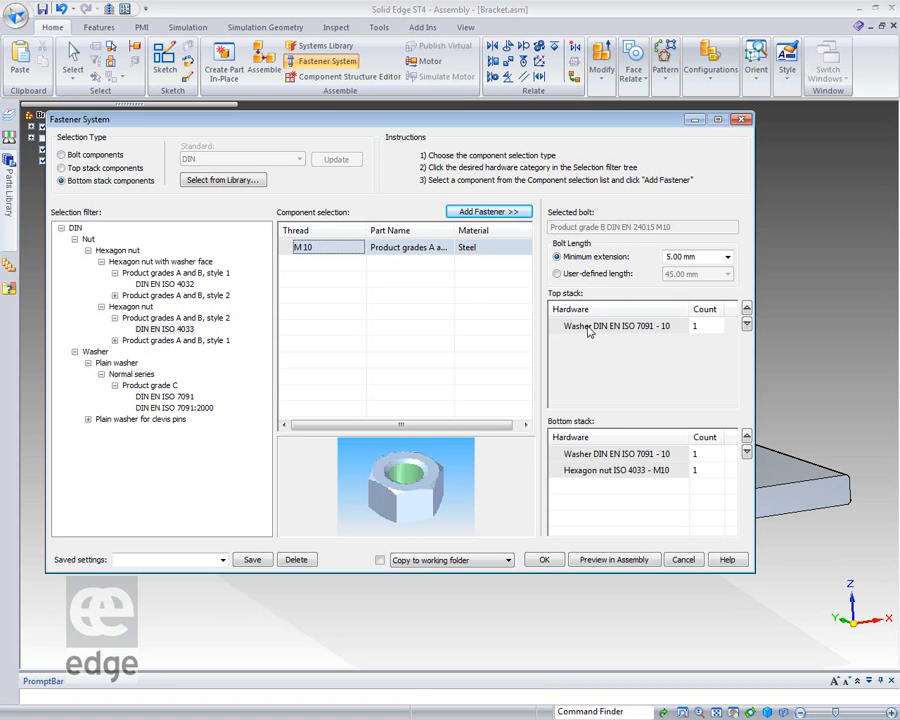
- Reorder the bottom stack so the hexagon nut precedes the washer, and restore the washer to first place
click(607, 471)
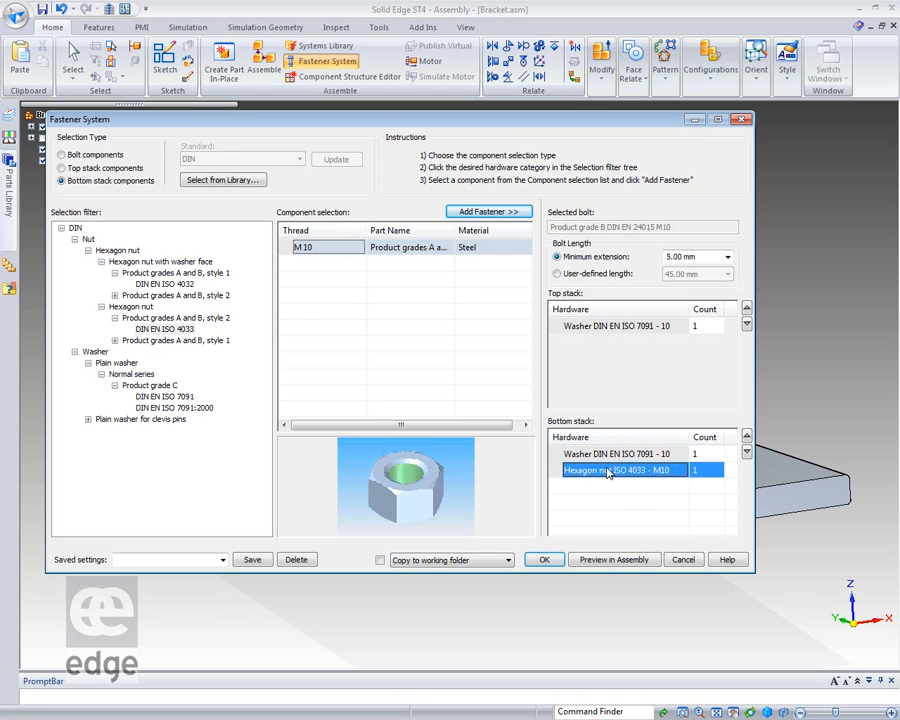
click(746, 437)
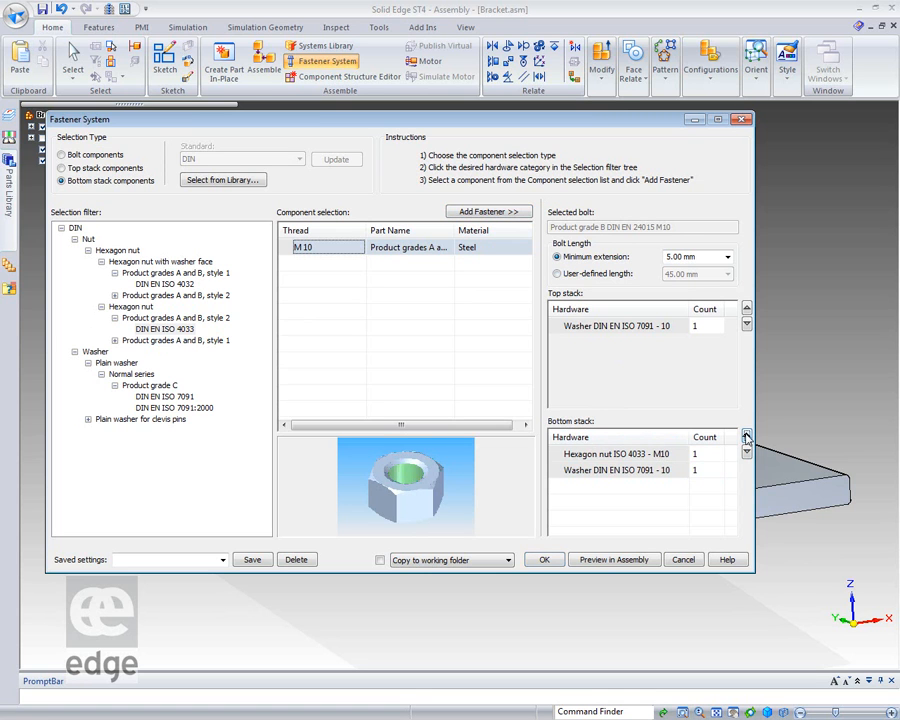
click(615, 459)
click(748, 453)
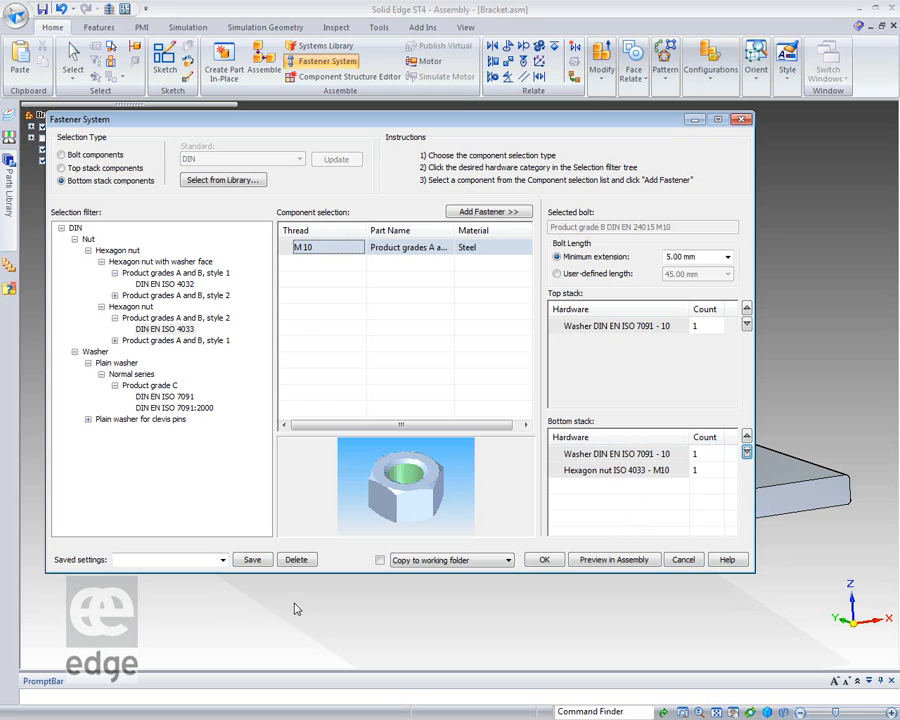
- Place the configured bolts, washers and nuts in the bracket holes and inspect both sides of the joint
click(544, 560)
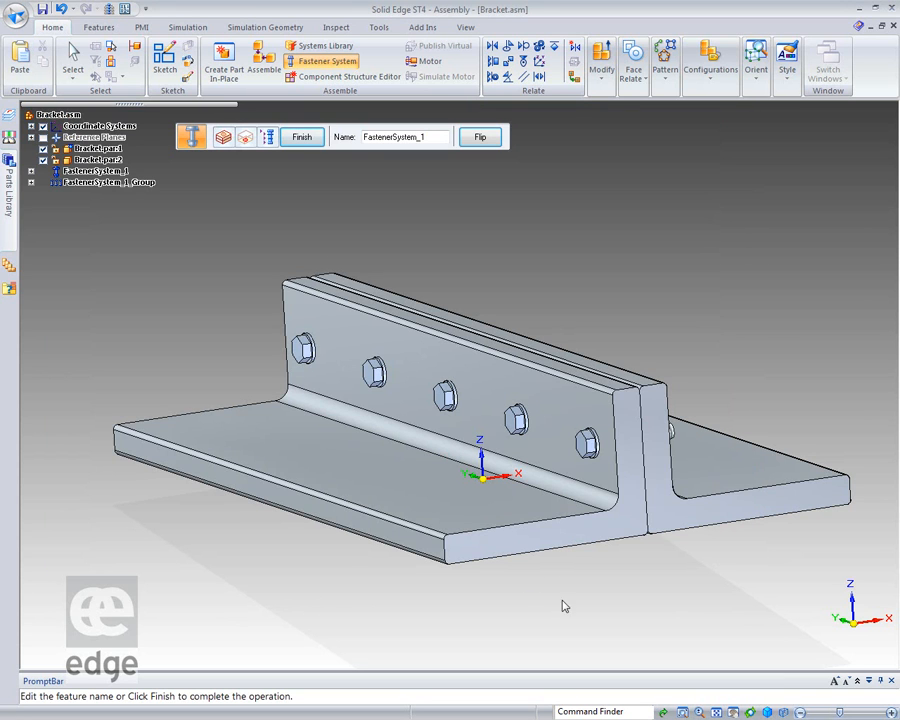
middle_drag(695, 560, 767, 580)
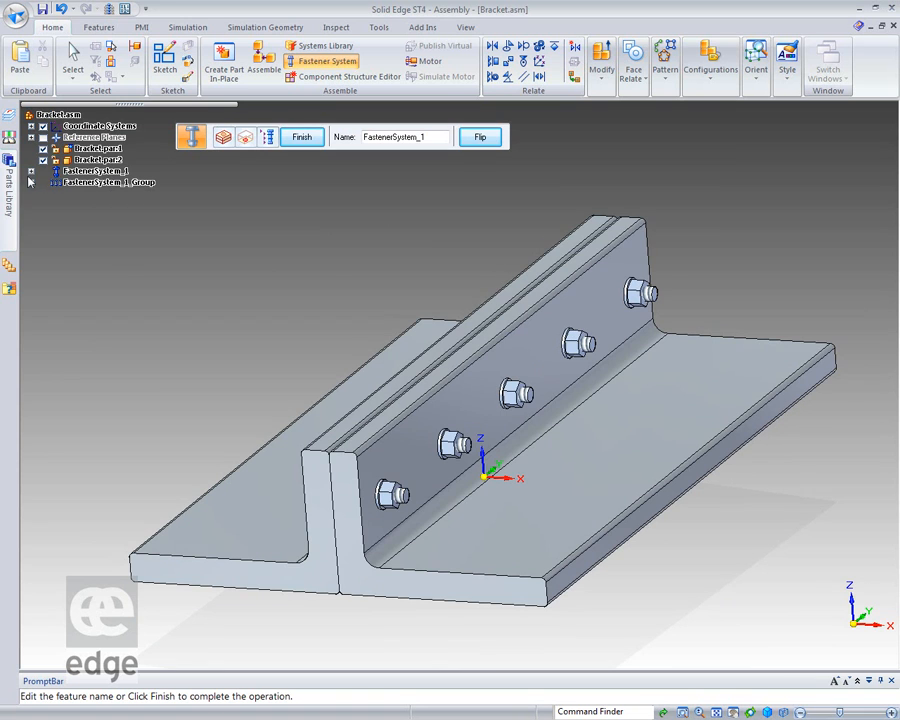
middle_drag(167, 320, 285, 283)
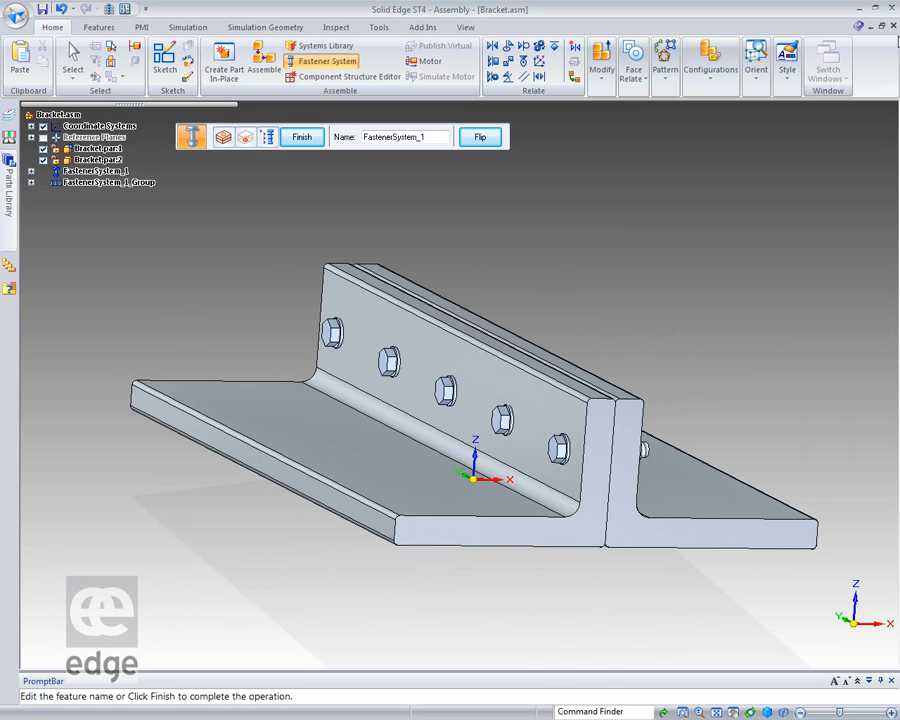
- Close the bracket assembly without saving the changes
click(893, 27)
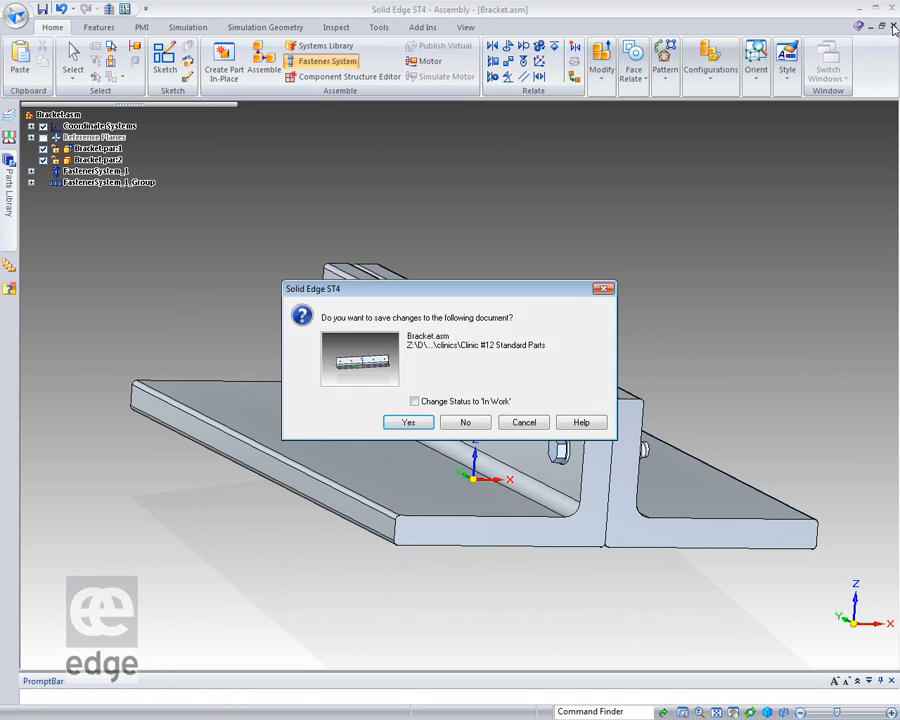
click(464, 421)
click(477, 397)
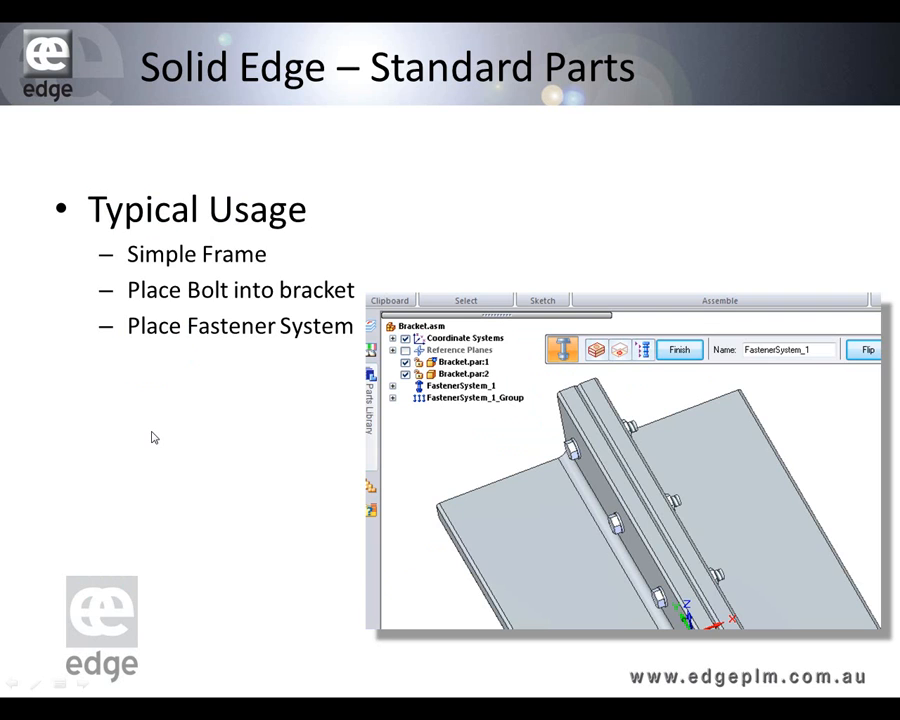
click(154, 437)
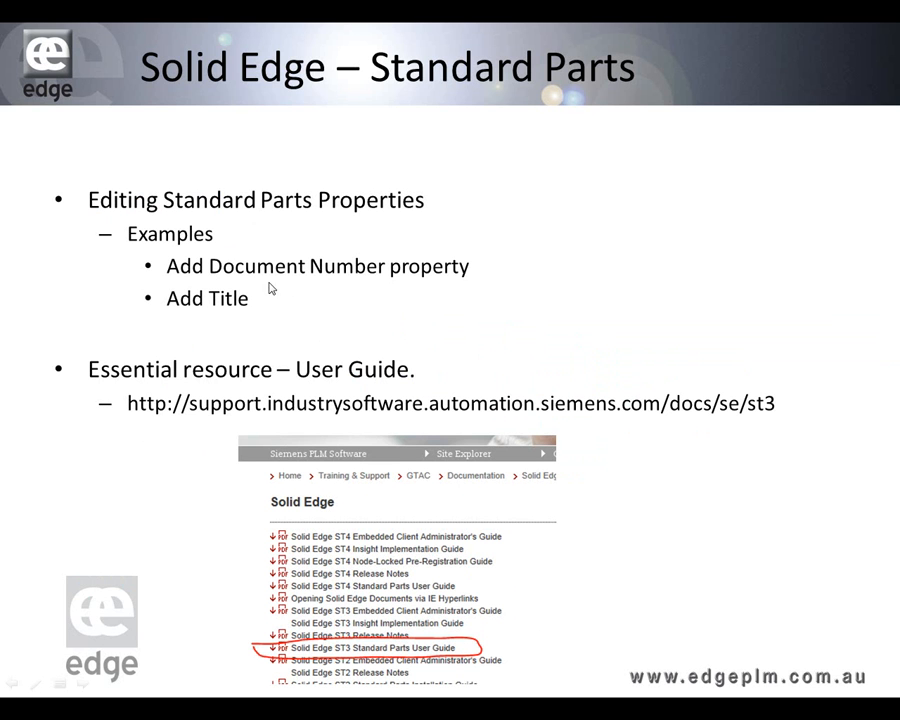